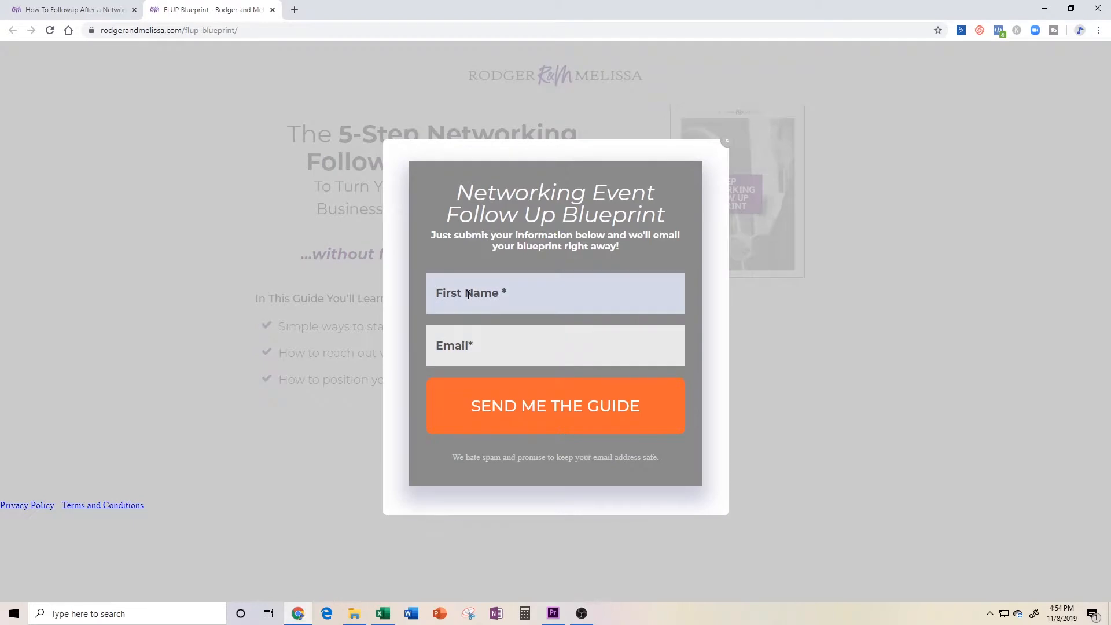
type("M")
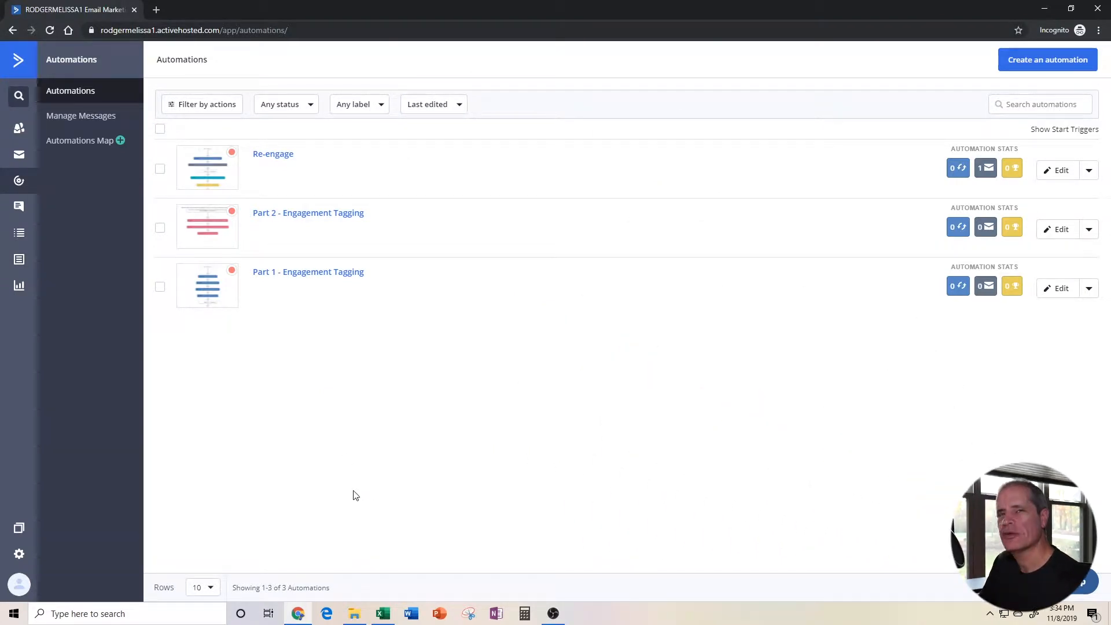
Step: Create an inline form named "Lead Magnet 1" that subscribes contacts to My Main List
left_click(21, 260)
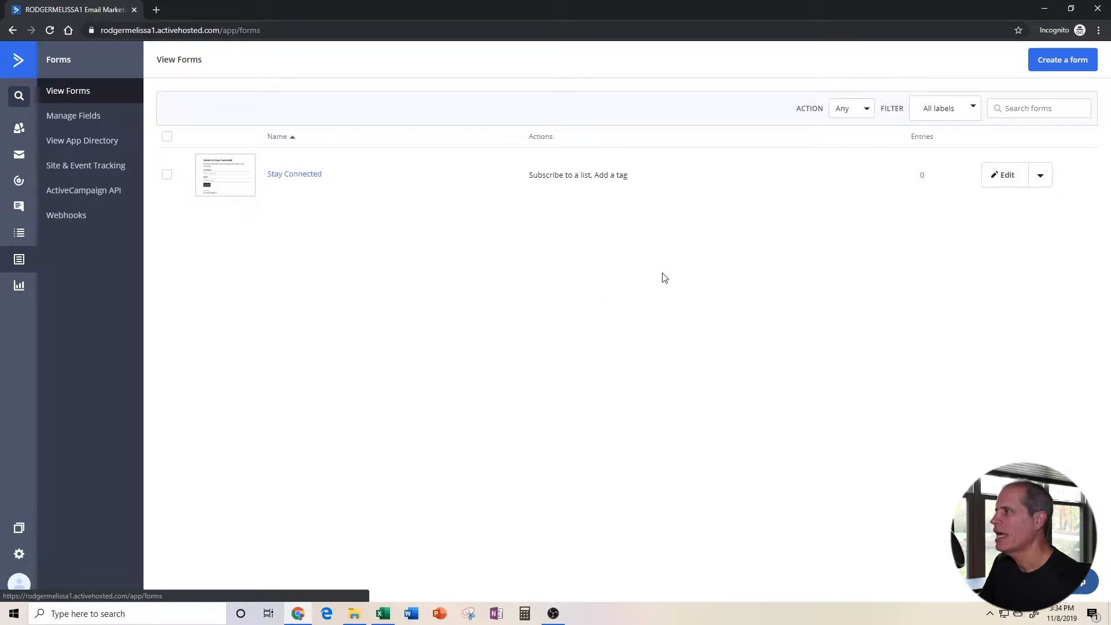
left_click(1062, 64)
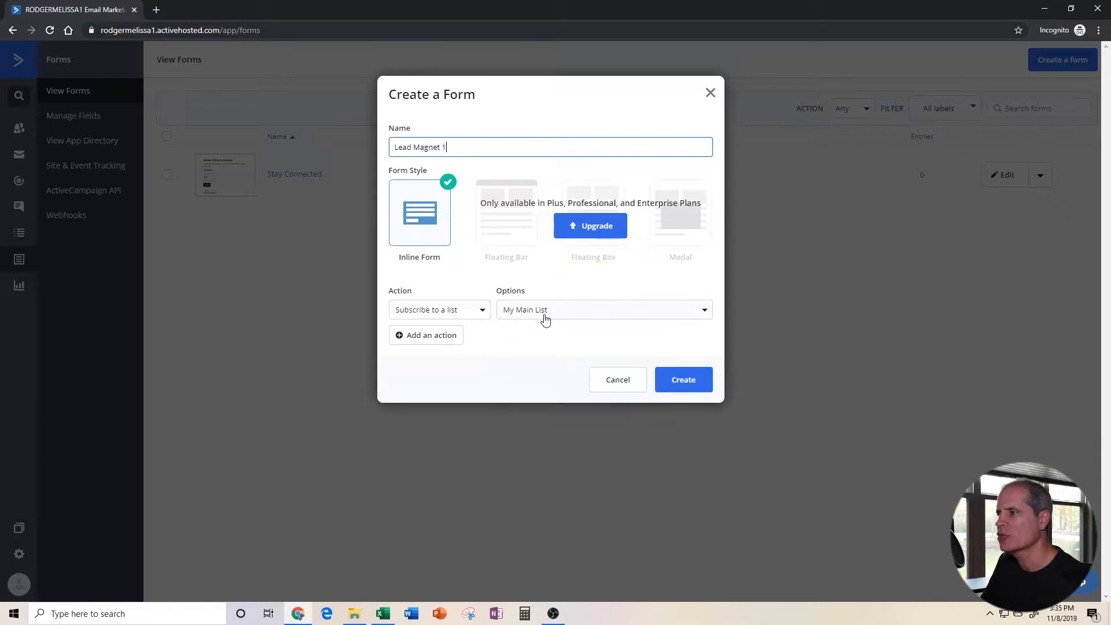
left_click(677, 382)
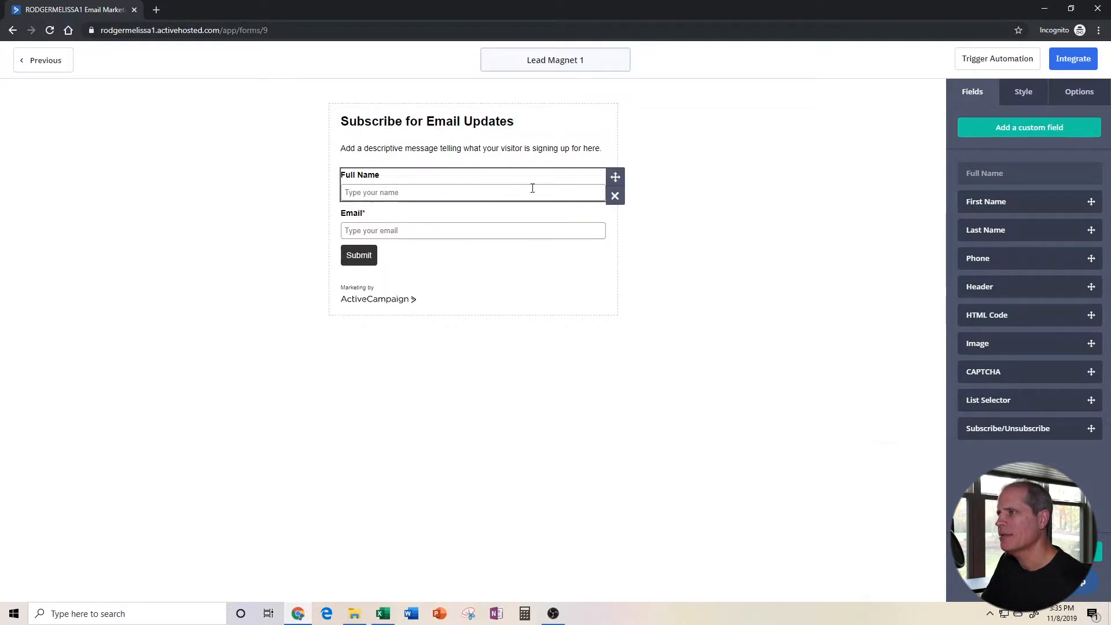
Step: Replace the form's Full Name field with a First Name field above Email and make it required
left_click(615, 196)
left_click(684, 169)
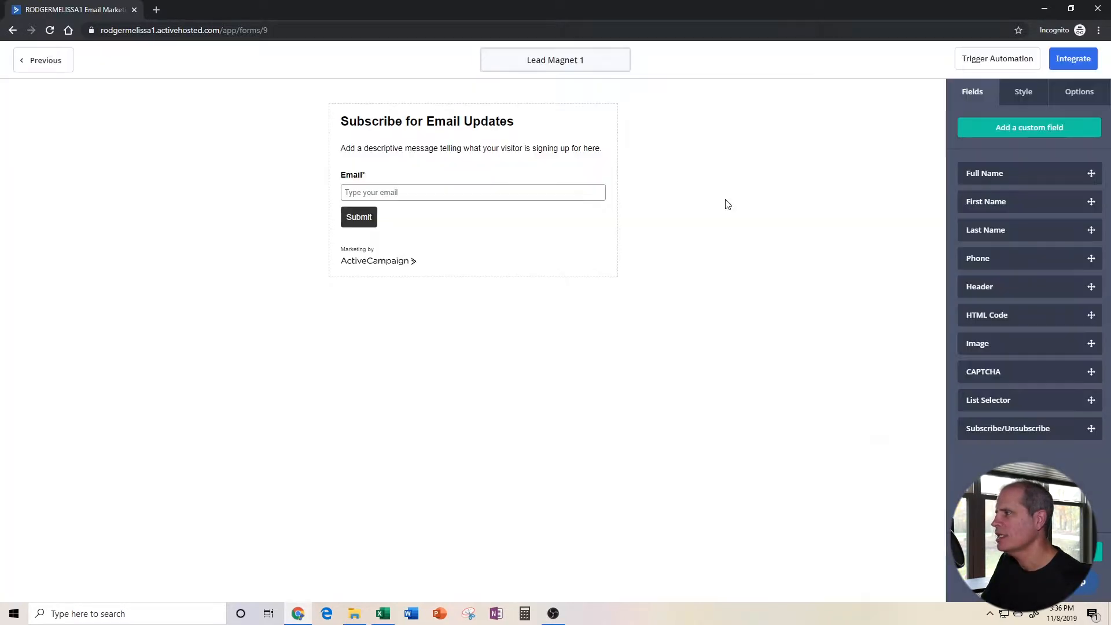
left_click_drag(997, 198, 338, 168)
left_click(505, 189)
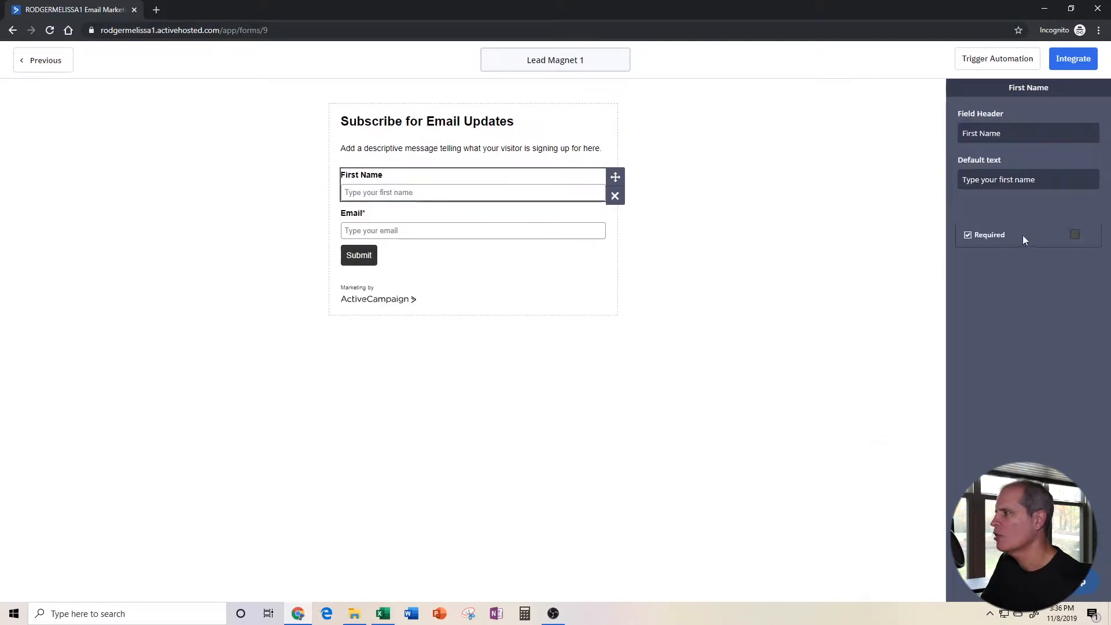
left_click(1072, 235)
left_click(809, 271)
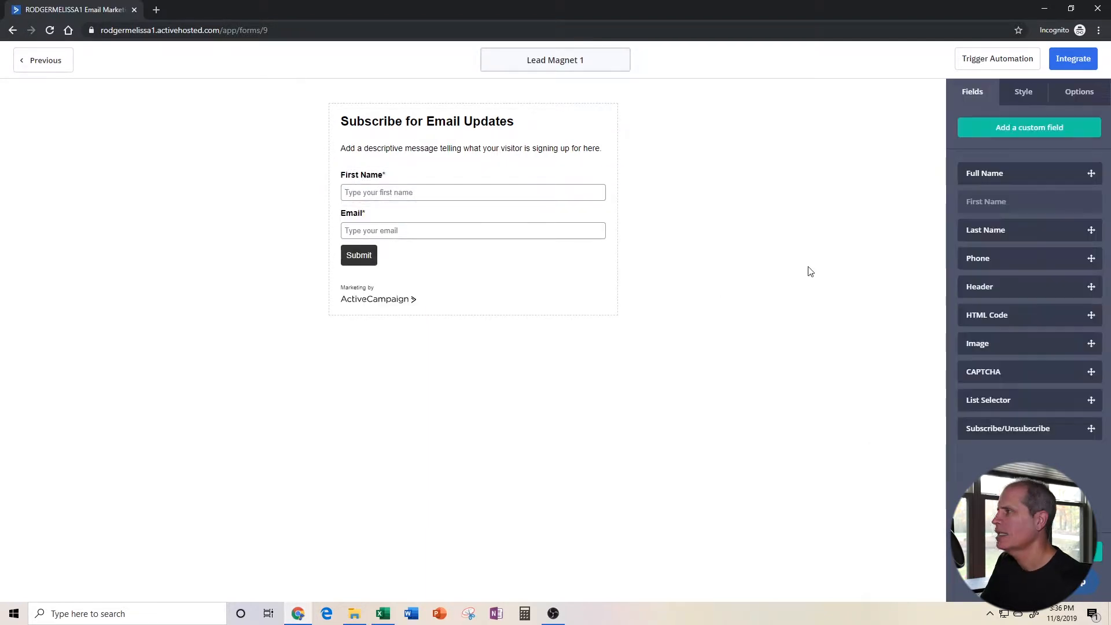
Step: Turn off opt-in confirmation for the form's My Main List subscription, and save and exit the form
left_click(1079, 93)
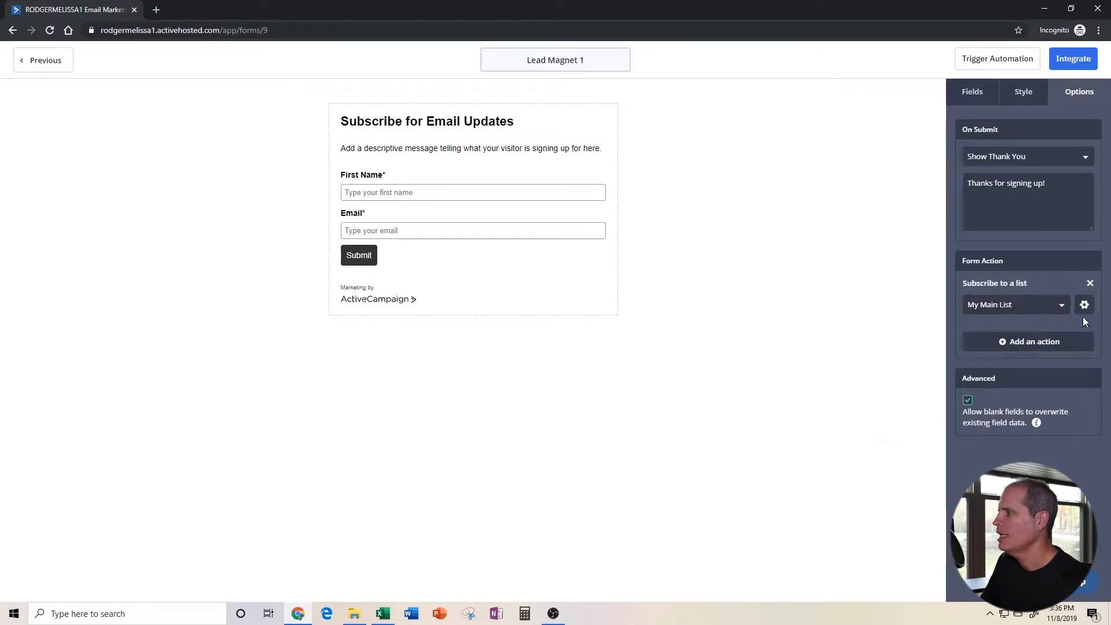
left_click(1084, 306)
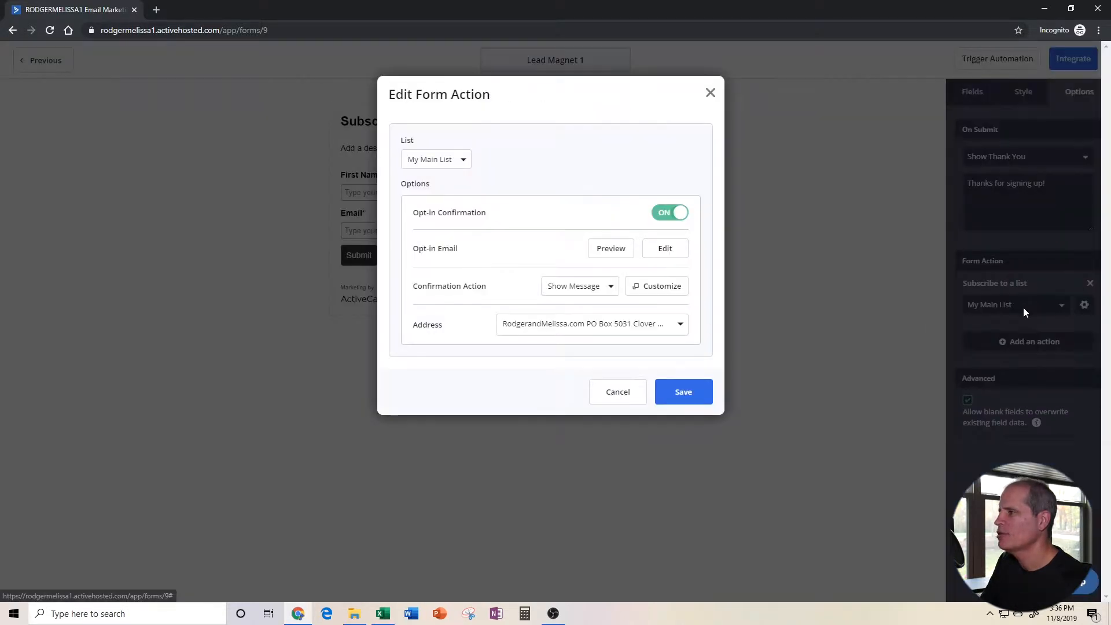
left_click(669, 214)
left_click(683, 275)
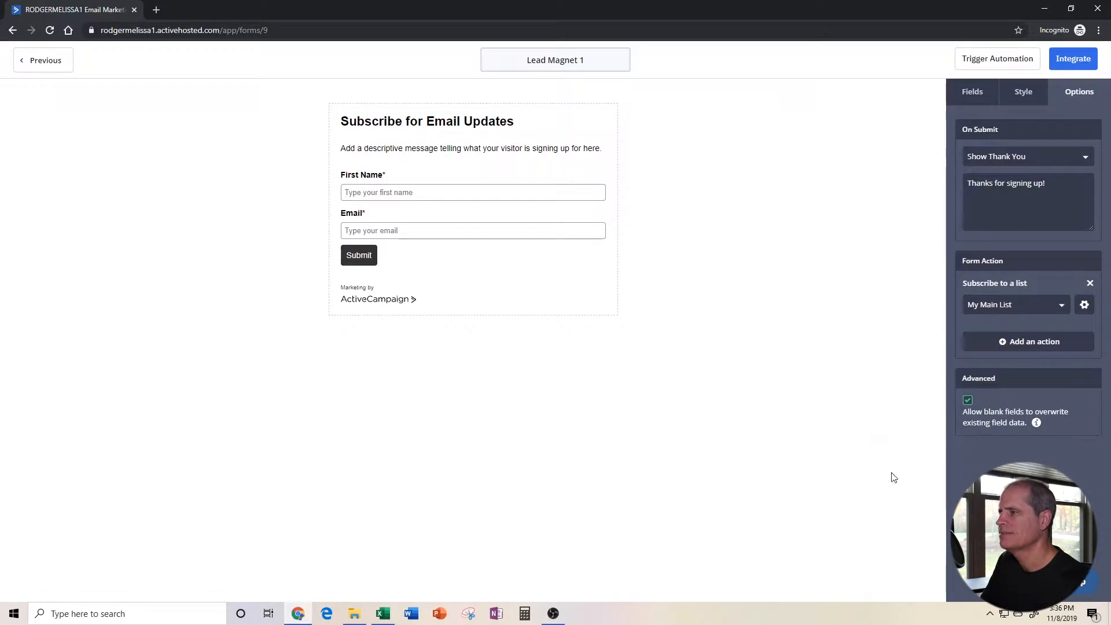
left_click(1075, 60)
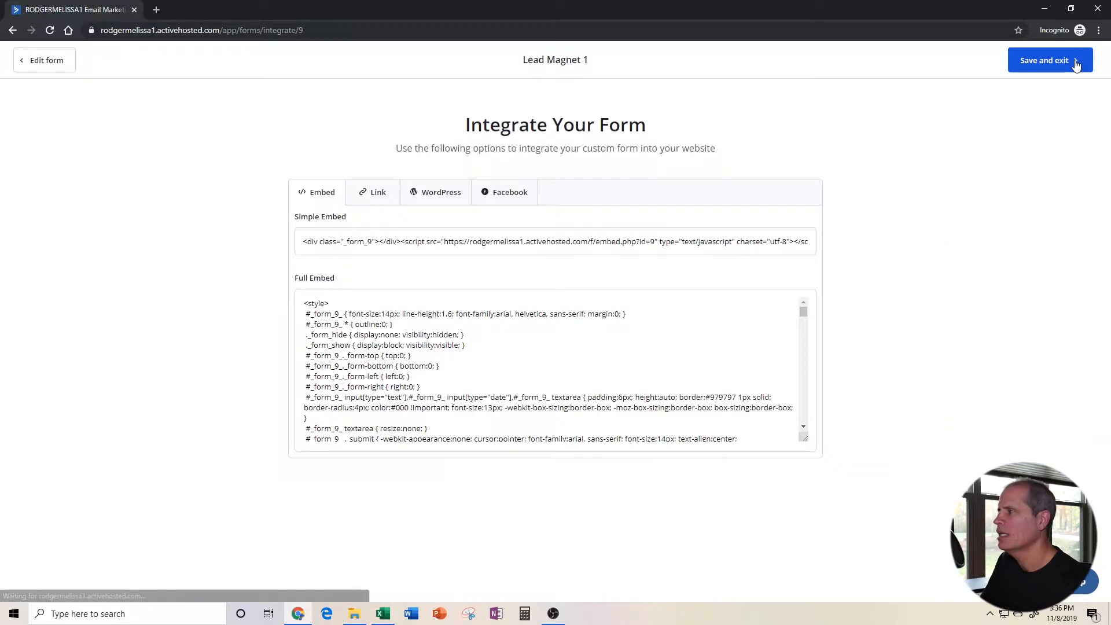
left_click(1046, 63)
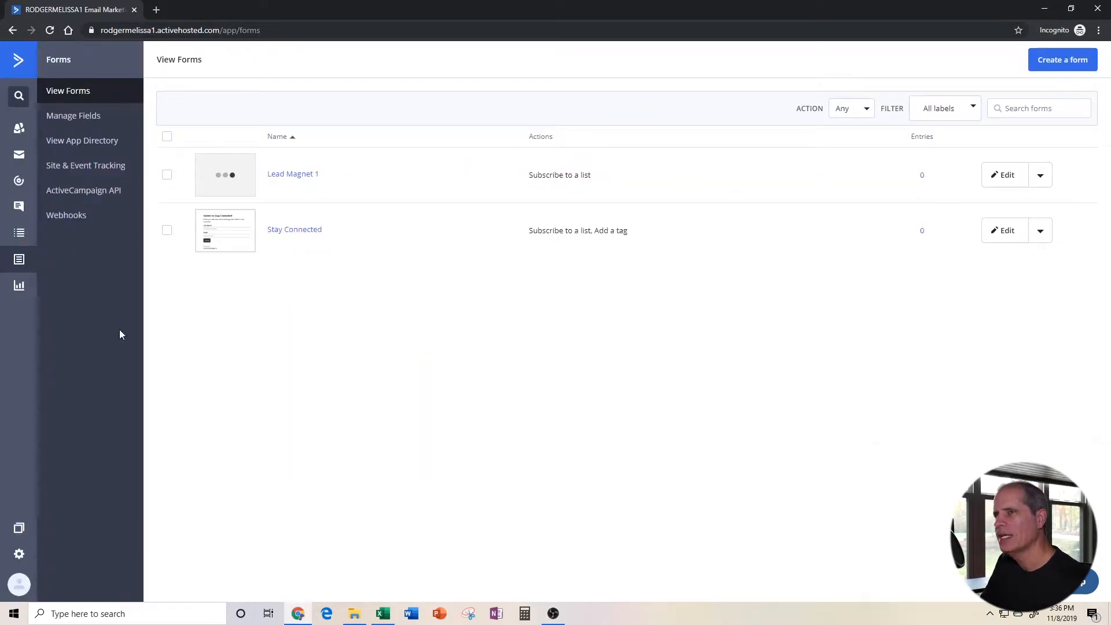
Step: Create a new automation using the Start from Scratch recipe
left_click(19, 181)
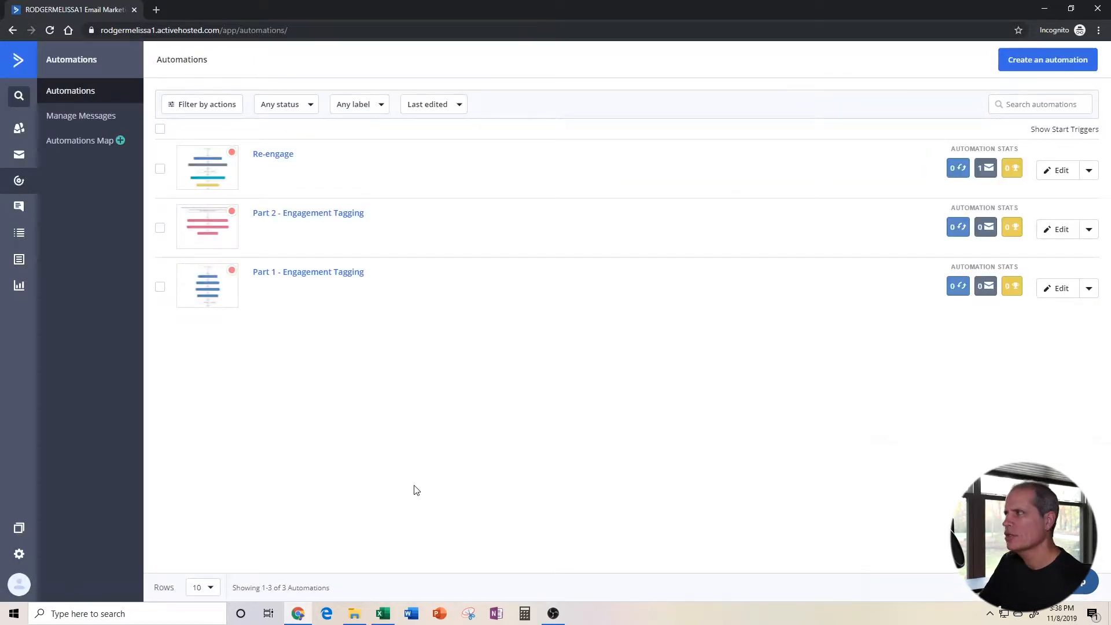
left_click(1054, 62)
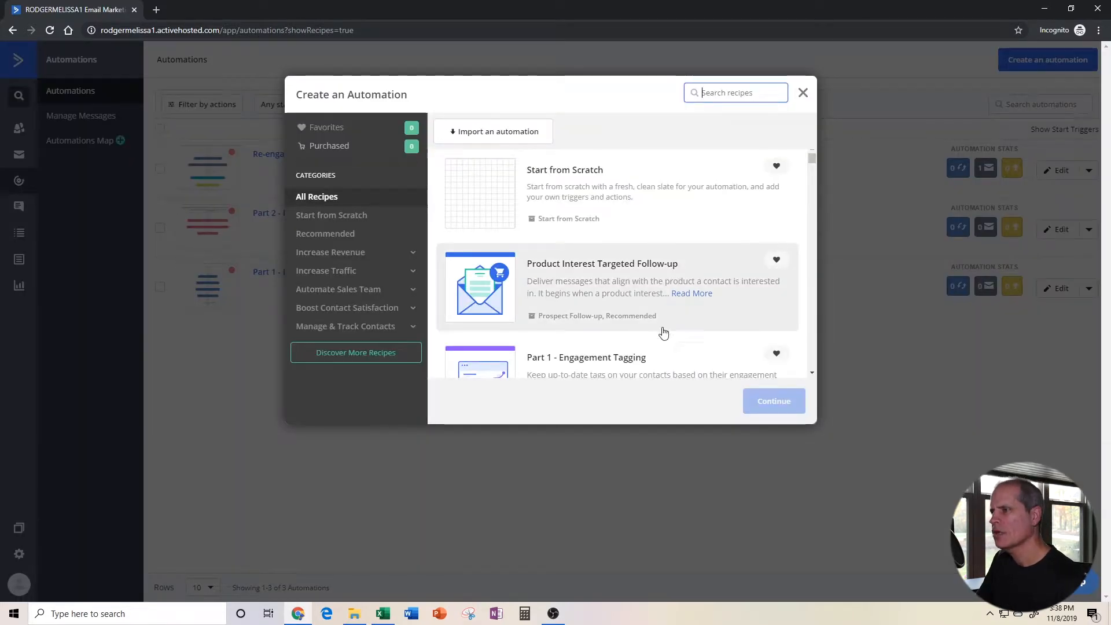
left_click(533, 203)
left_click(768, 407)
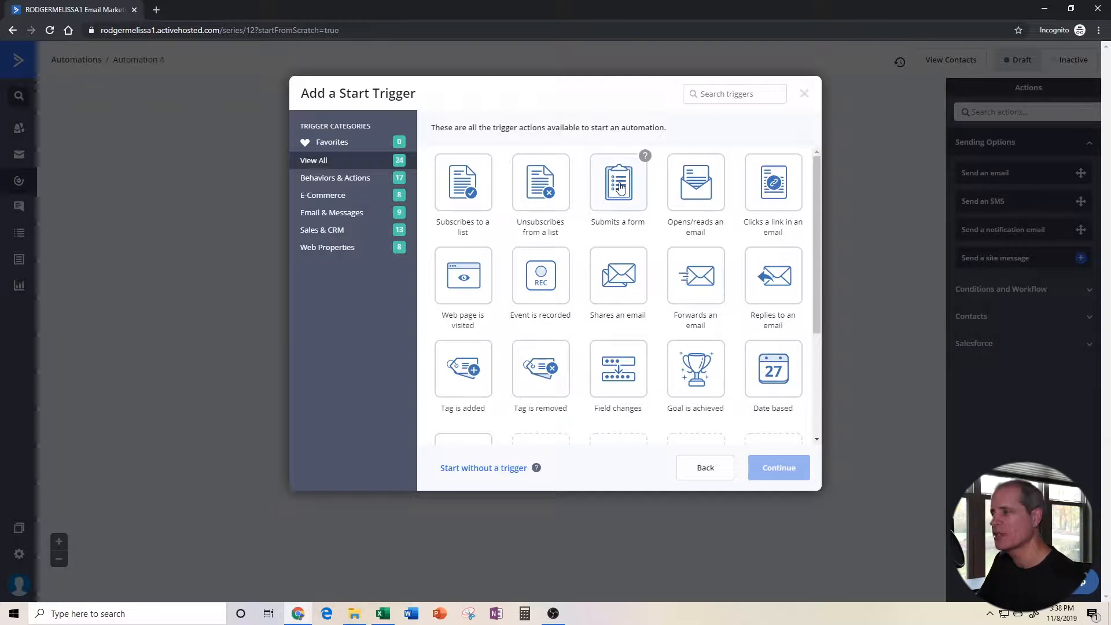
Step: Add a Submits a form start trigger for the Lead Magnet 1 form, set to run Multiple Times
left_click(620, 188)
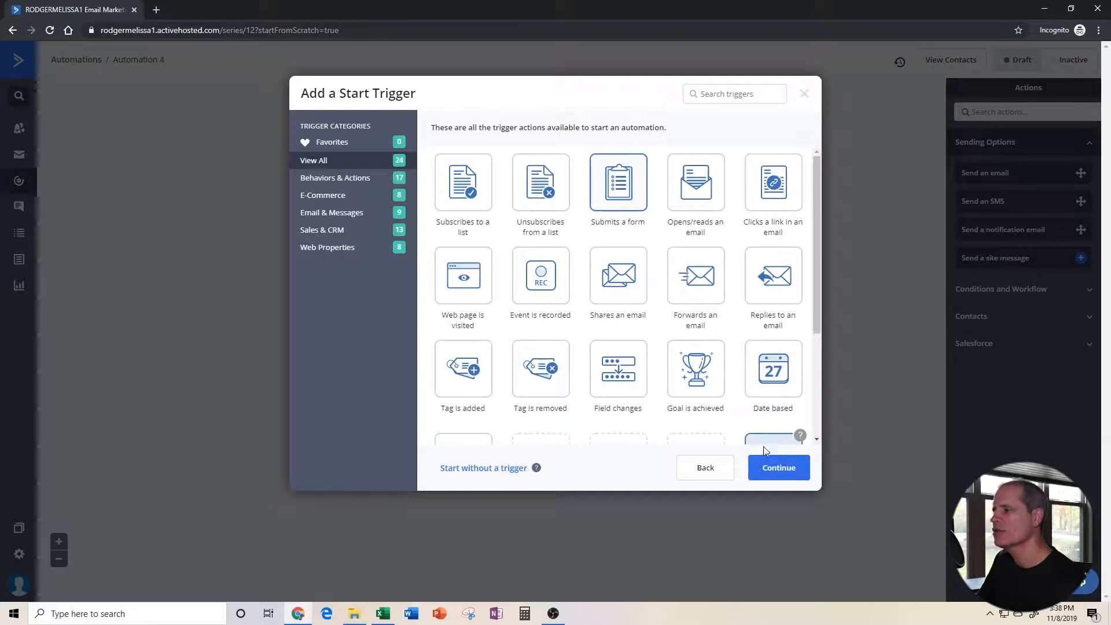
left_click(783, 468)
left_click(425, 137)
left_click(415, 206)
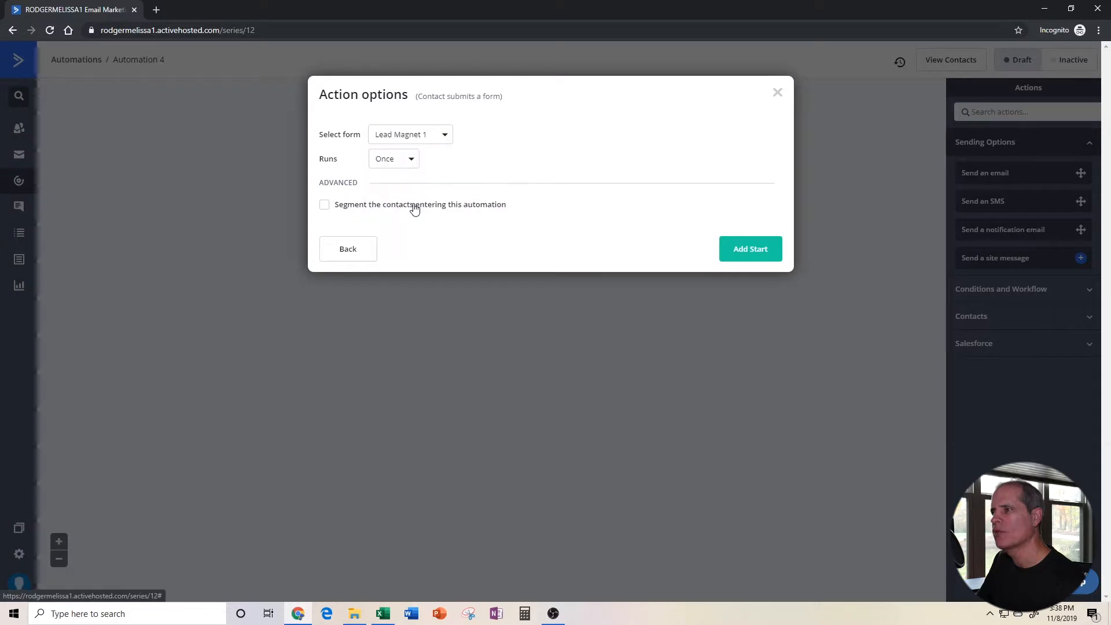
left_click(408, 161)
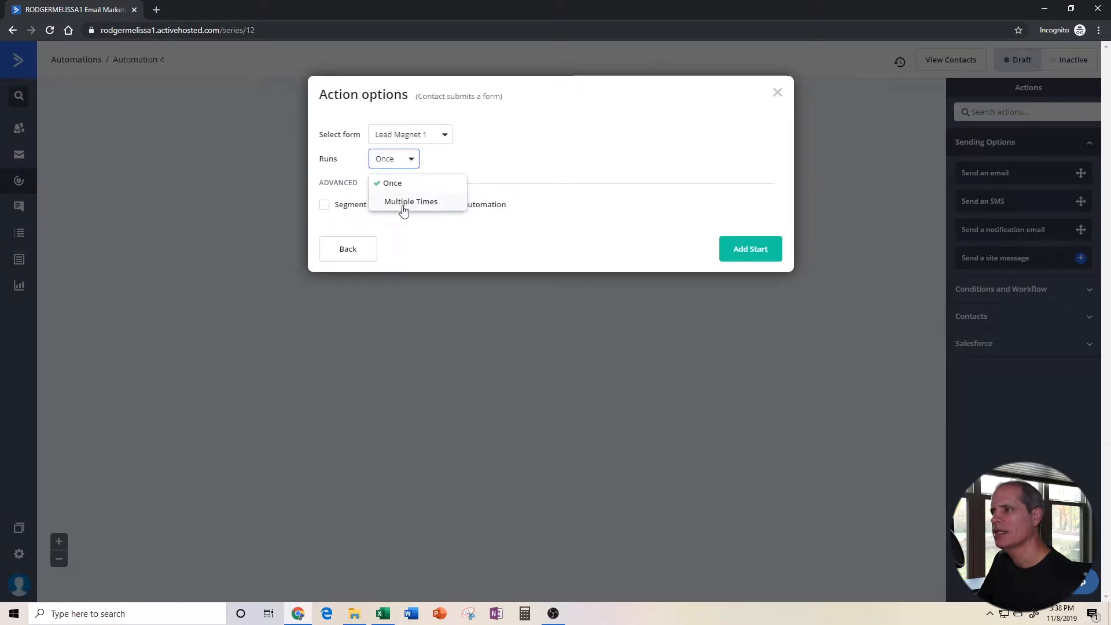
left_click(405, 202)
left_click(752, 255)
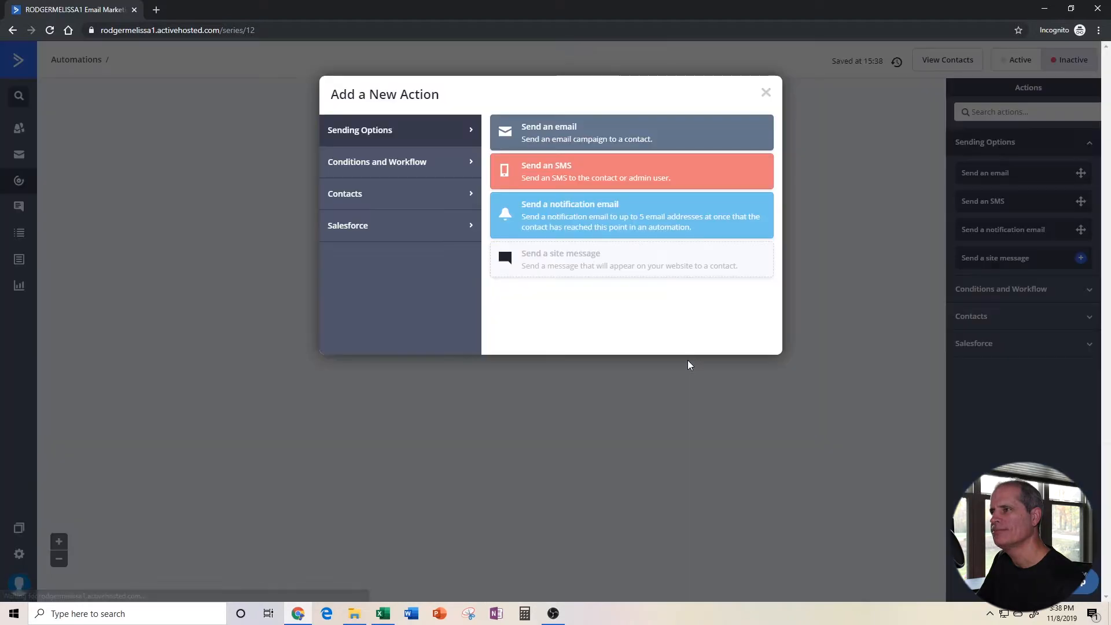
Step: Add a Send an email action to the automation with a new email named "Deliver Lead magnet 1"
left_click(550, 135)
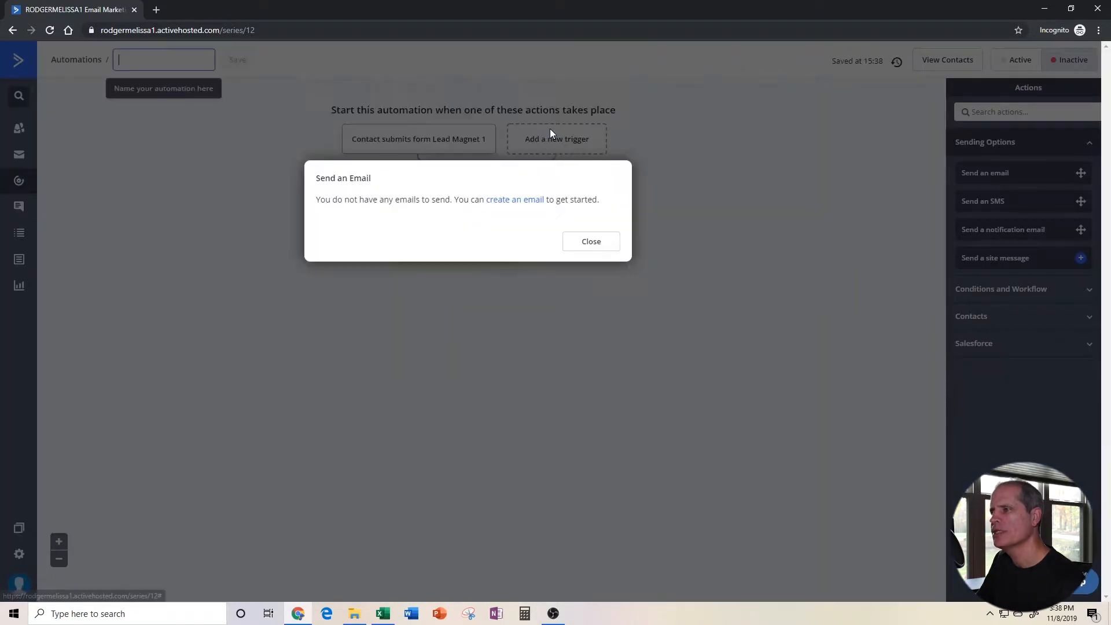
left_click(520, 200)
left_click(411, 251)
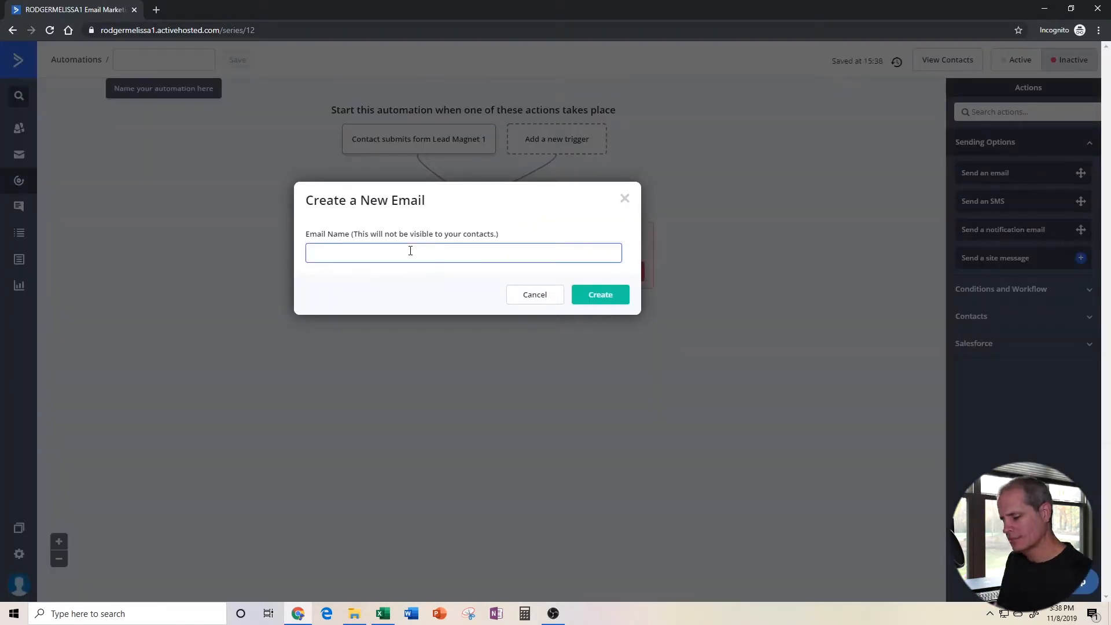
type("Deliver Lead magnet 1")
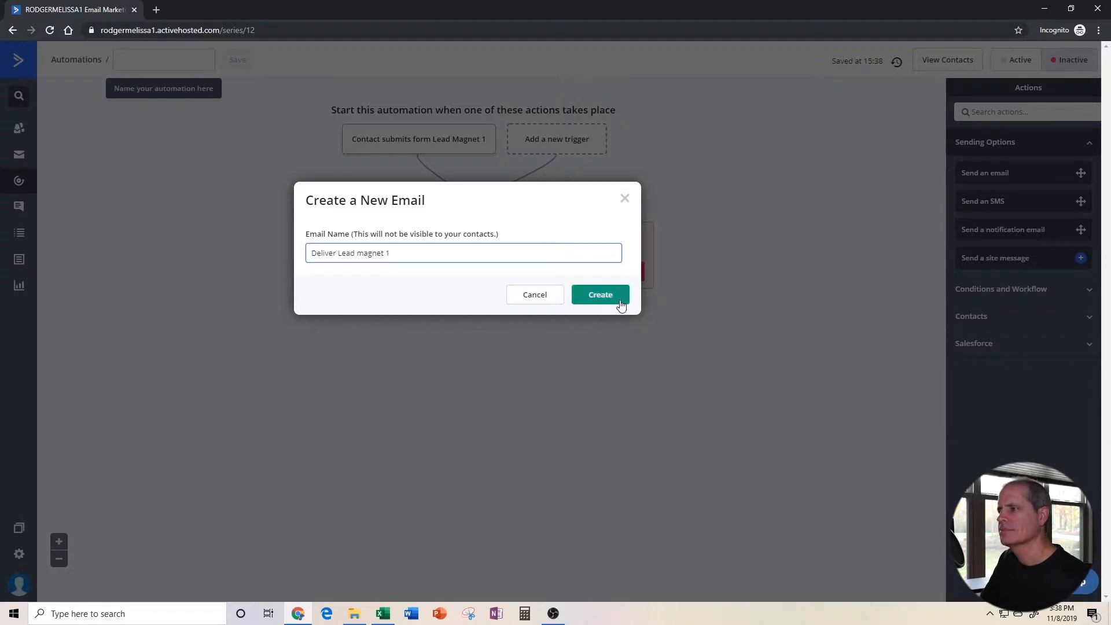
left_click(617, 297)
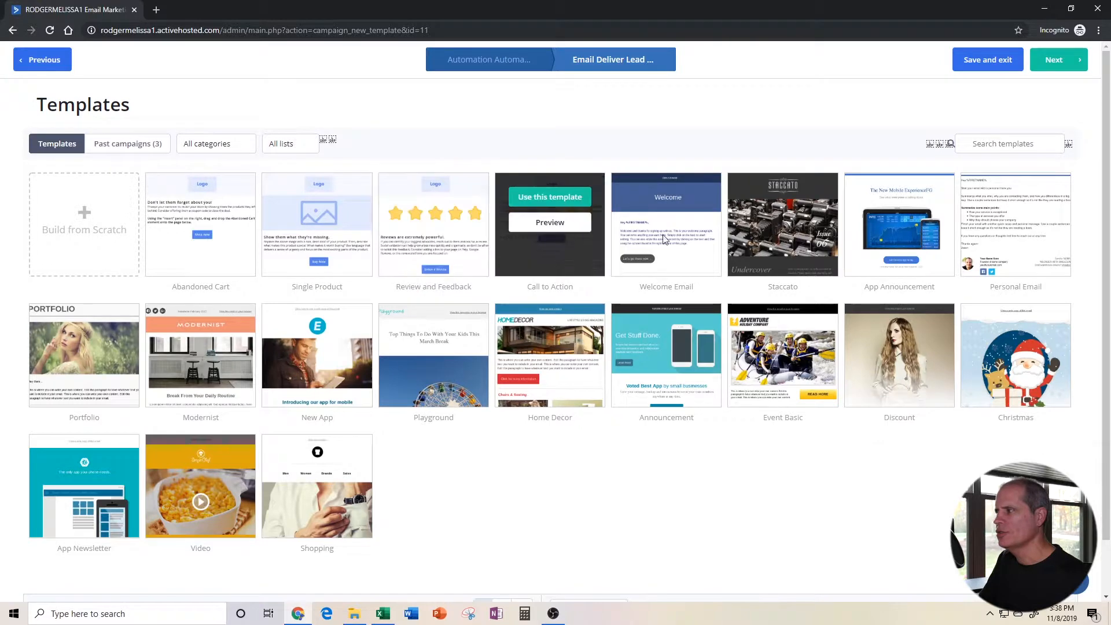
Step: Use the Personal Email template for the email and set its subject to "Here is Your Download"
mouse_move(993, 228)
left_click(1012, 198)
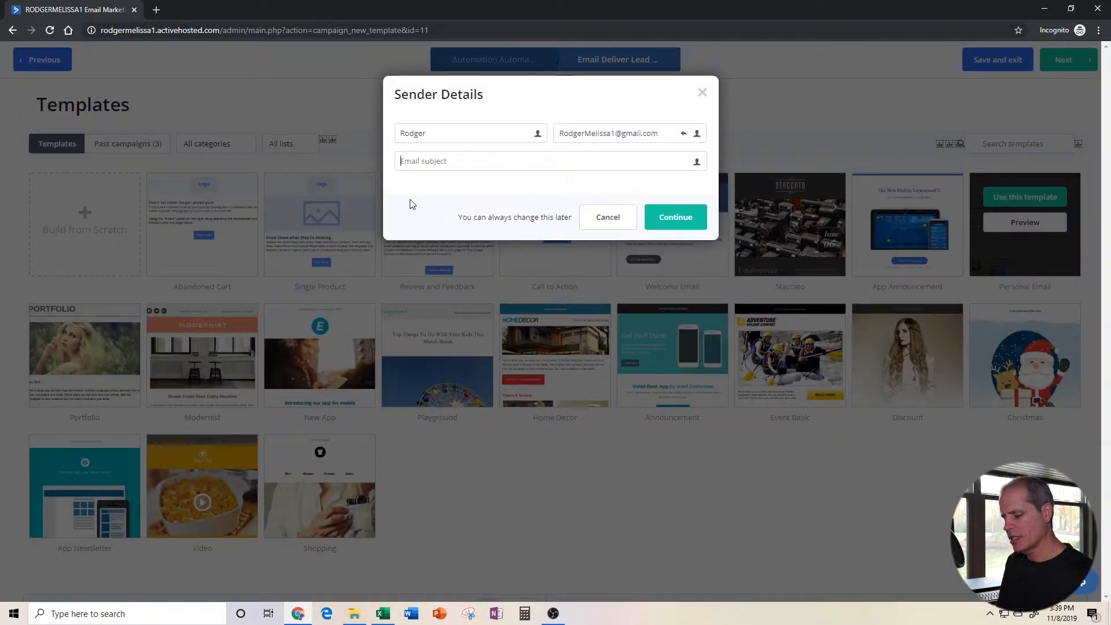
type("Here is Your Download")
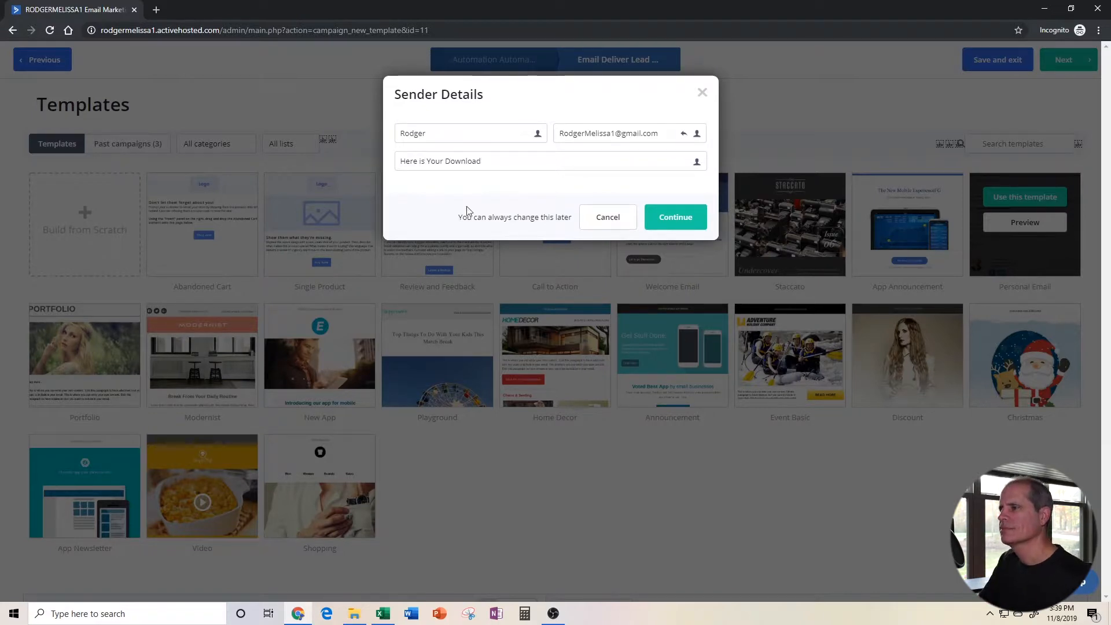
left_click(677, 219)
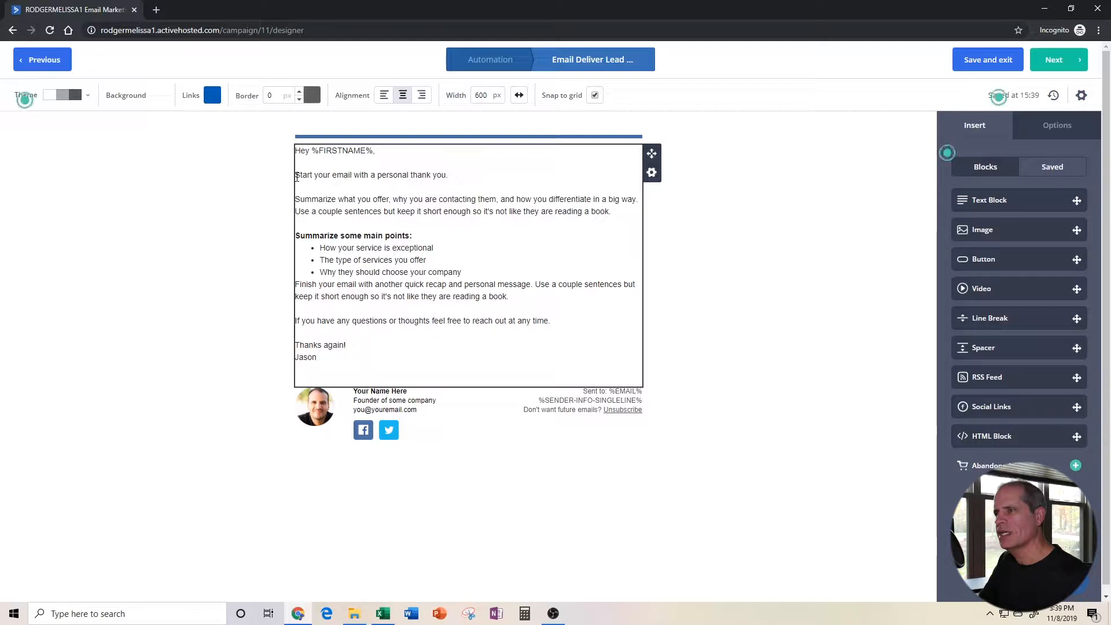
Step: Add the line "Click HERE to Download." below the personal thank-you line in the email body and select it
left_click_drag(297, 177, 453, 182)
key("Return")
key("Return")
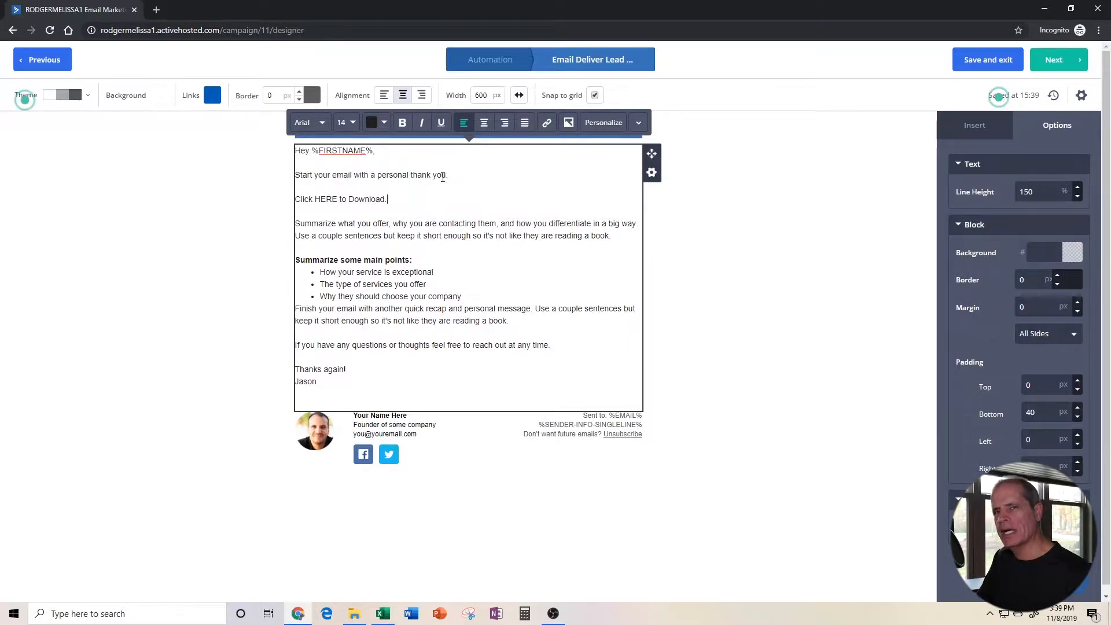
left_click_drag(295, 200, 388, 199)
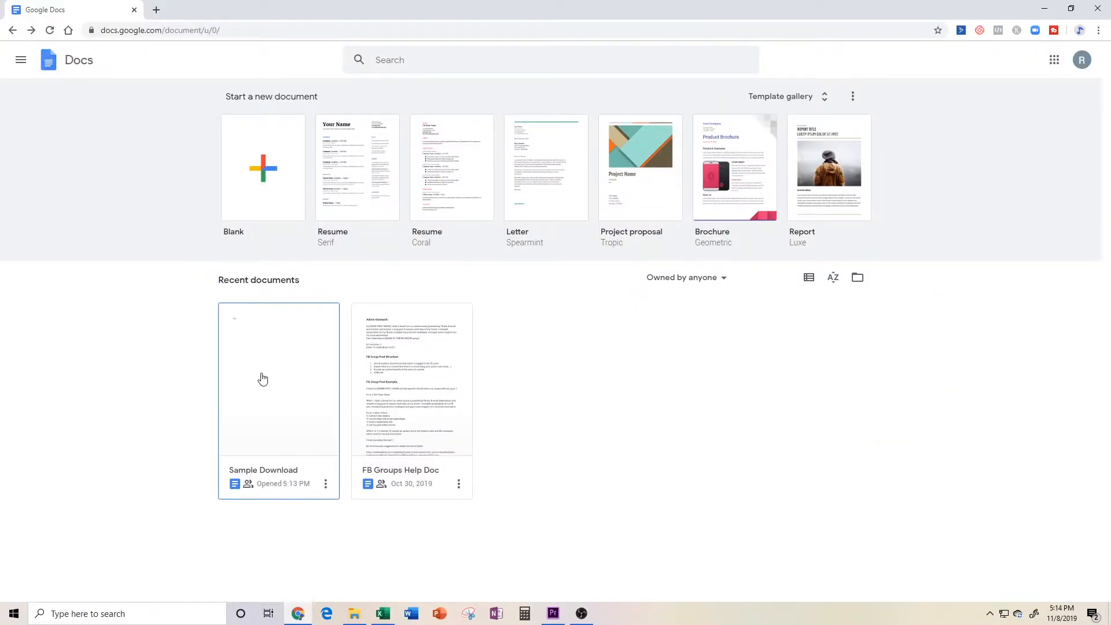
Step: Switch to Google Docs, open the Sample Download document and copy its view-only shareable link
left_click(263, 380)
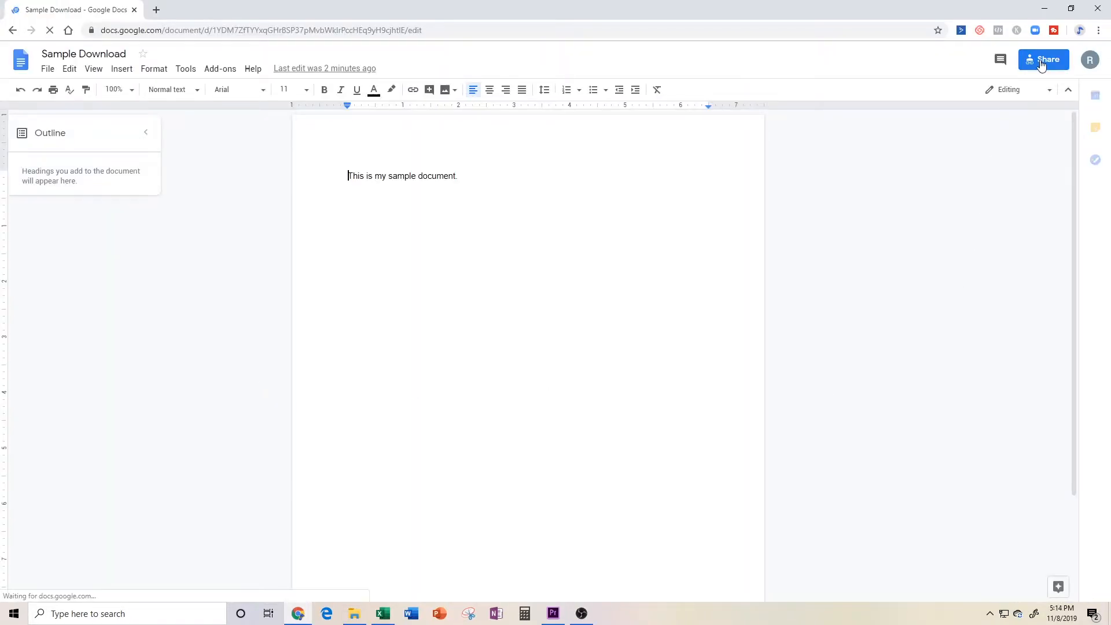
left_click(1040, 60)
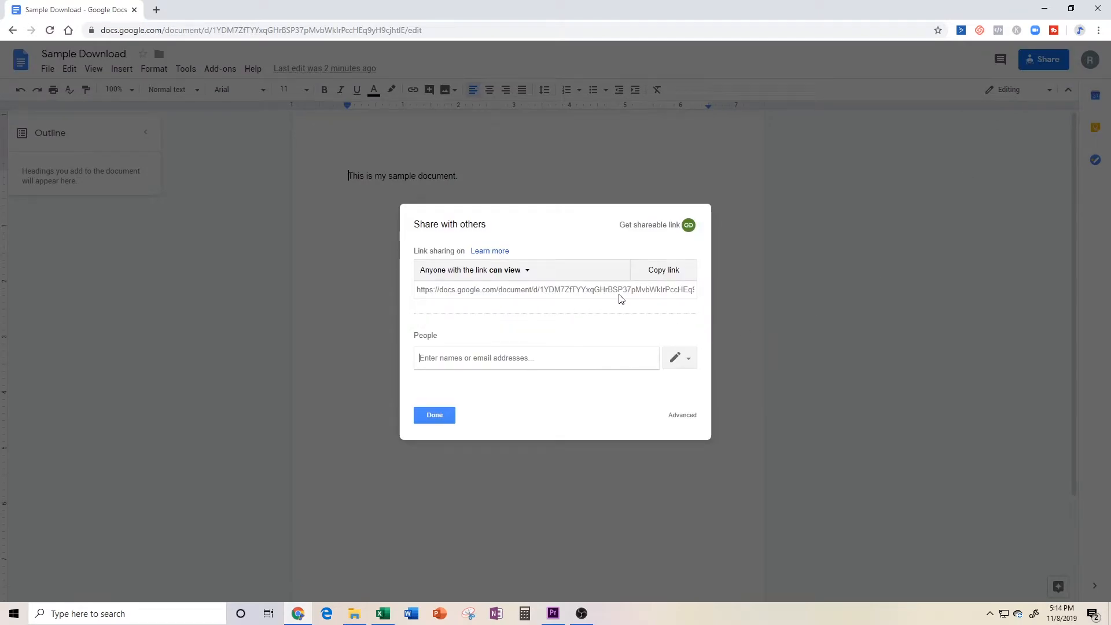
left_click(664, 270)
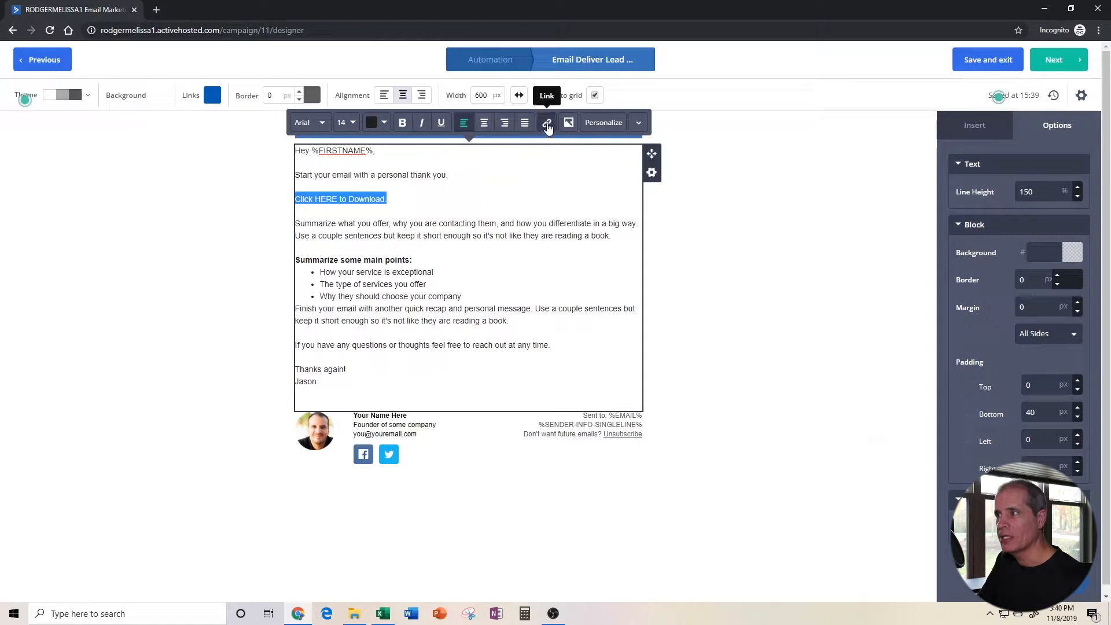
left_click(546, 122)
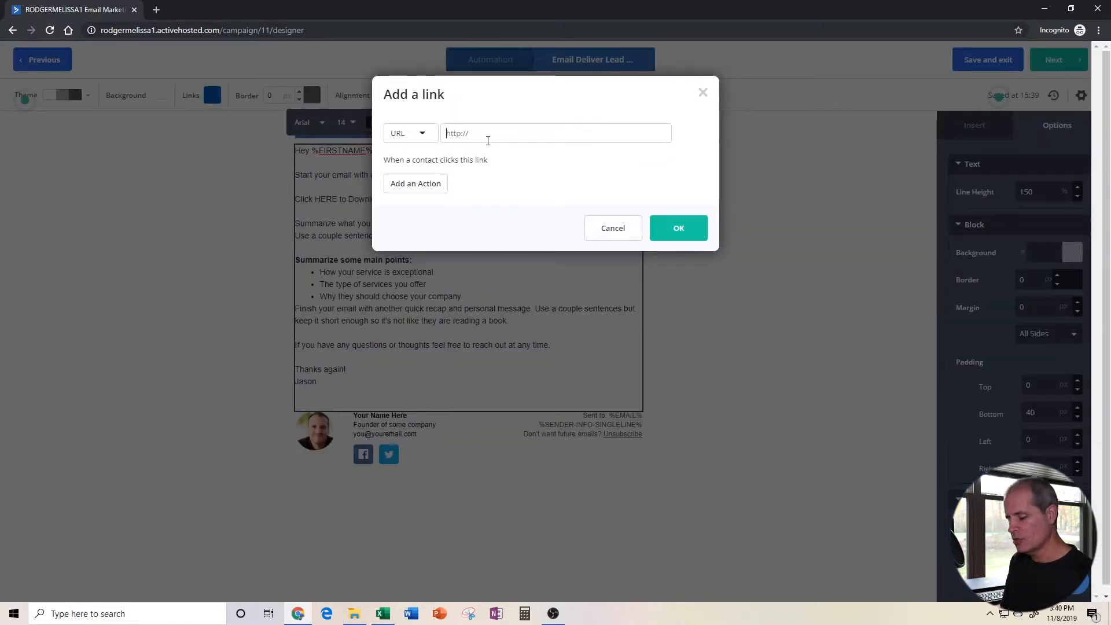
left_click(488, 141)
type("https://rodgerandmelissa.com/content")
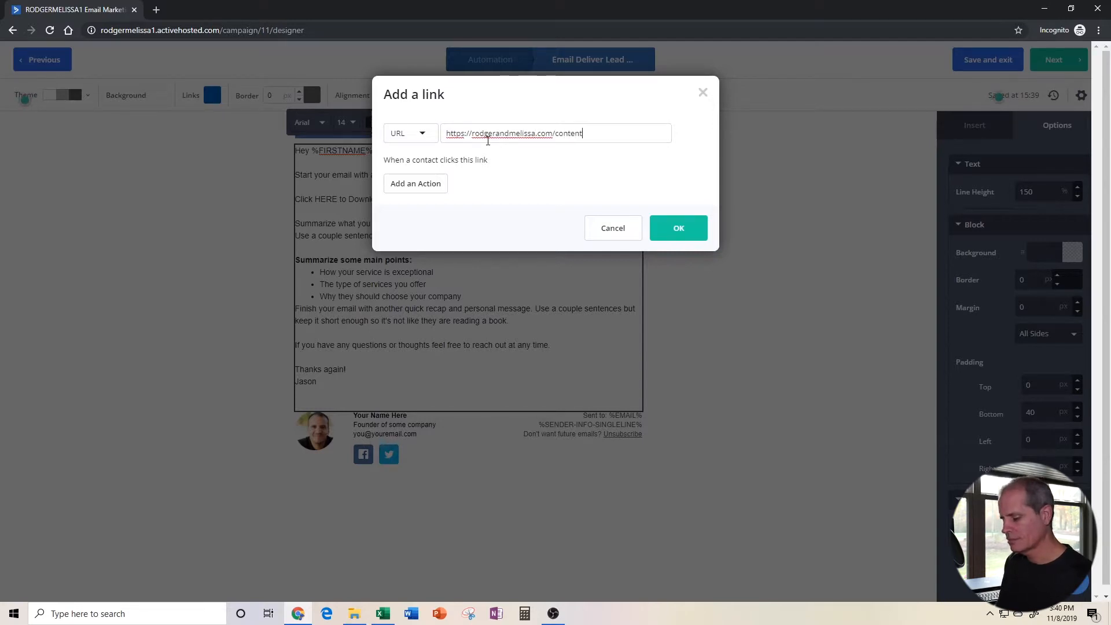
type("dksksdkskds")
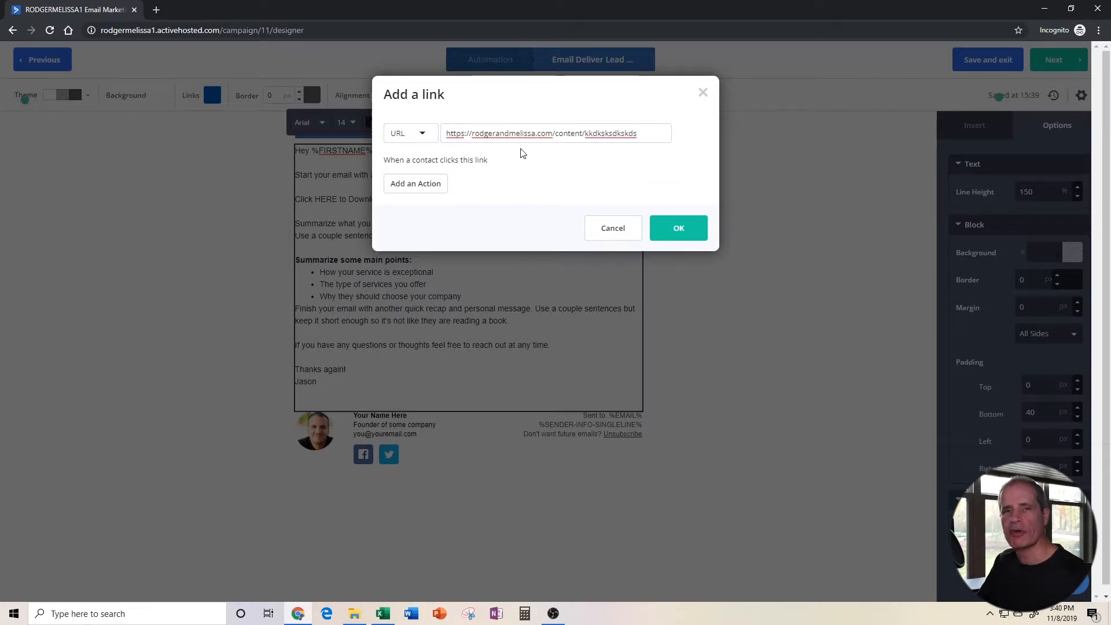
left_click(677, 230)
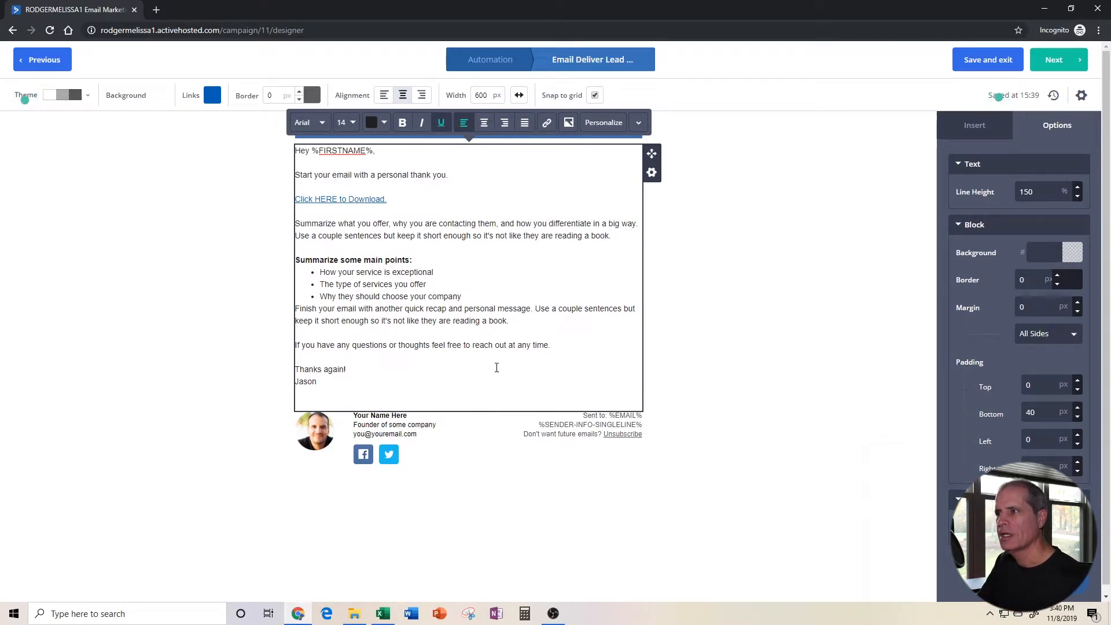
Step: Review the campaign summary, finish the email and save Deliver Lead magnet 1 as the automation's email to send
left_click(1069, 61)
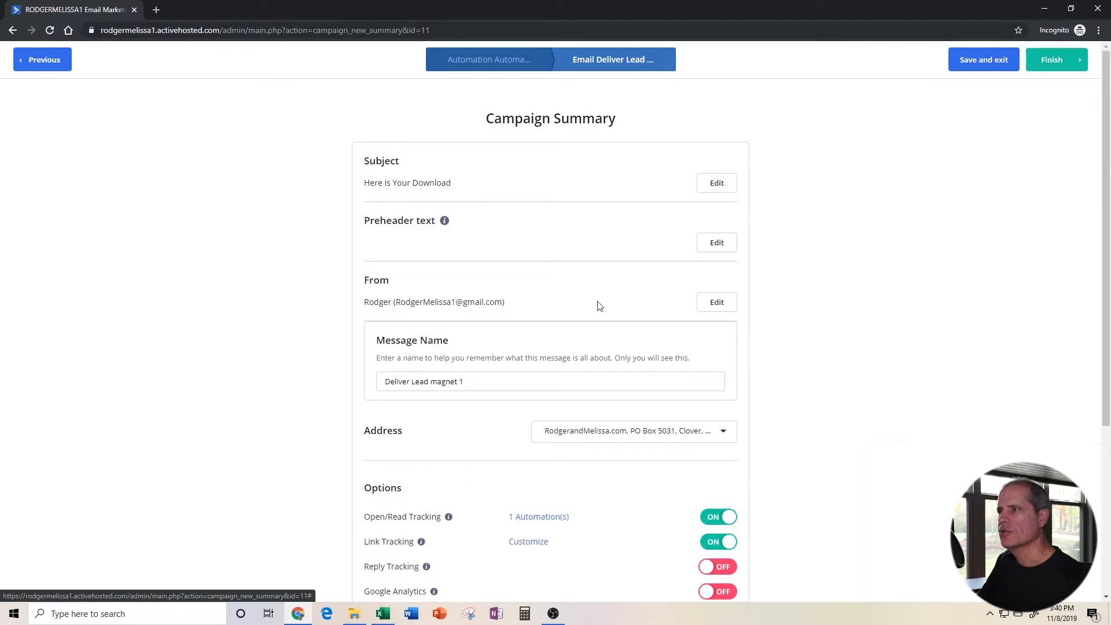
scroll(516, 349, "down", 1)
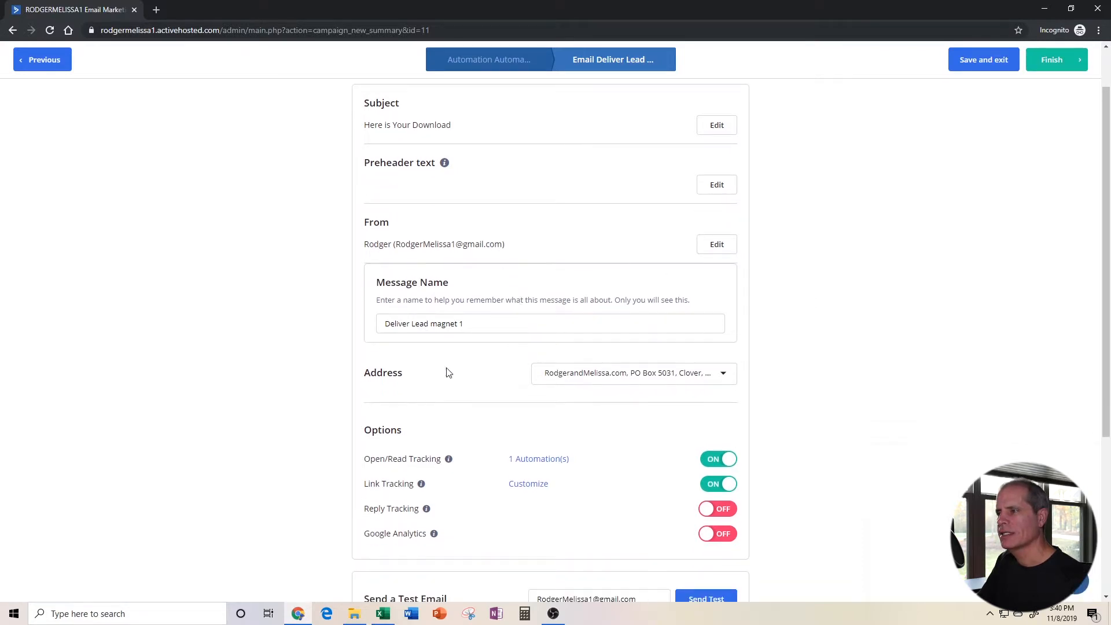
scroll(443, 355, "down", 1)
scroll(471, 393, "down", 2)
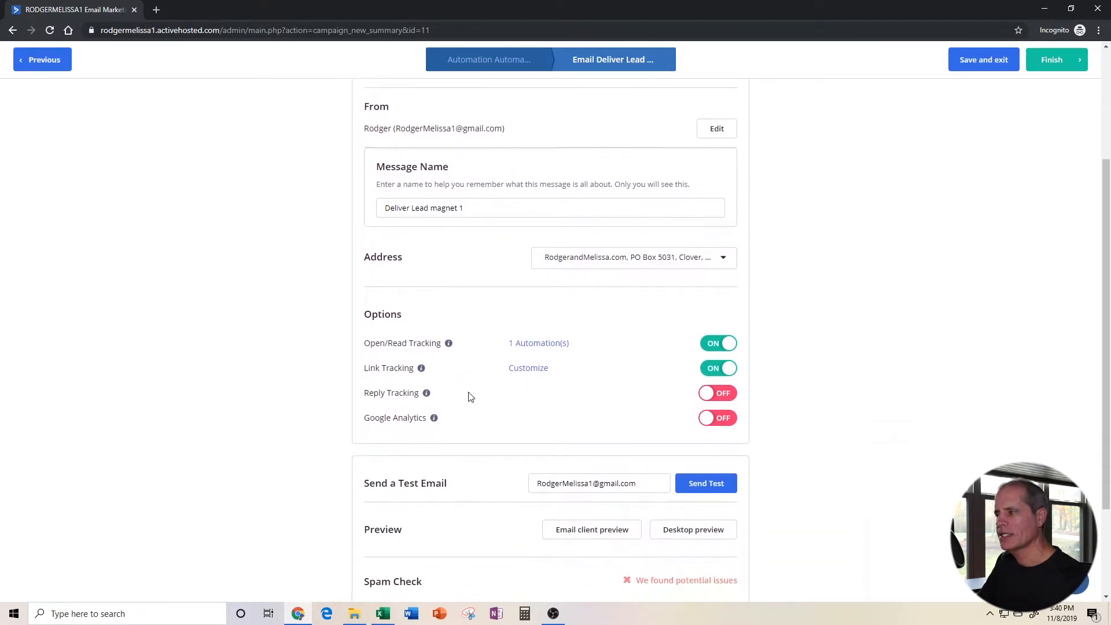
scroll(471, 391, "down", 1)
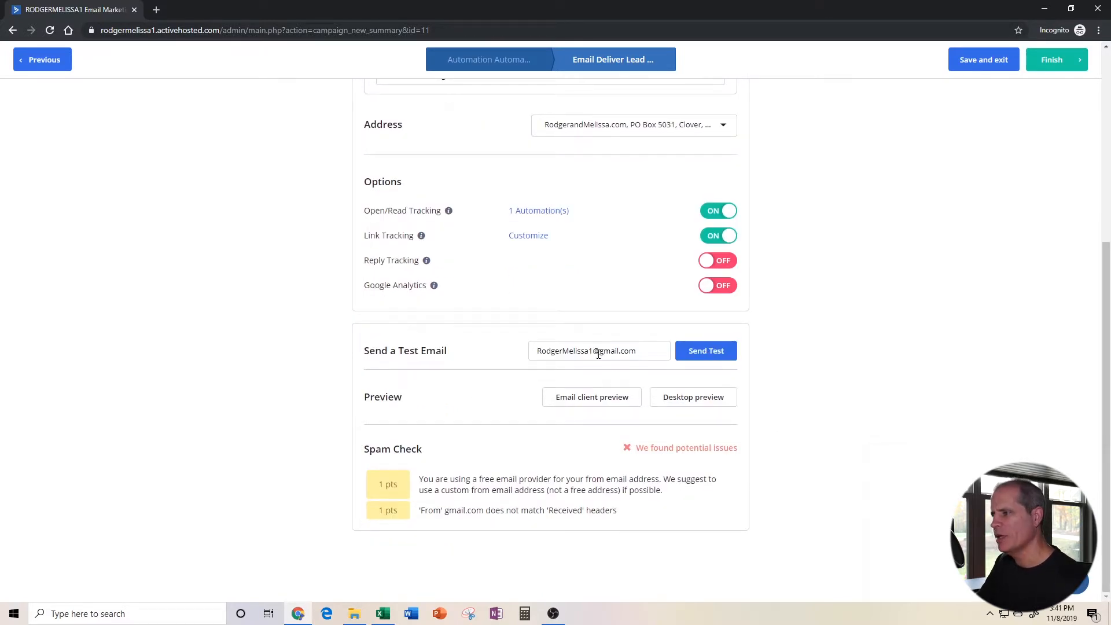
mouse_move(559, 522)
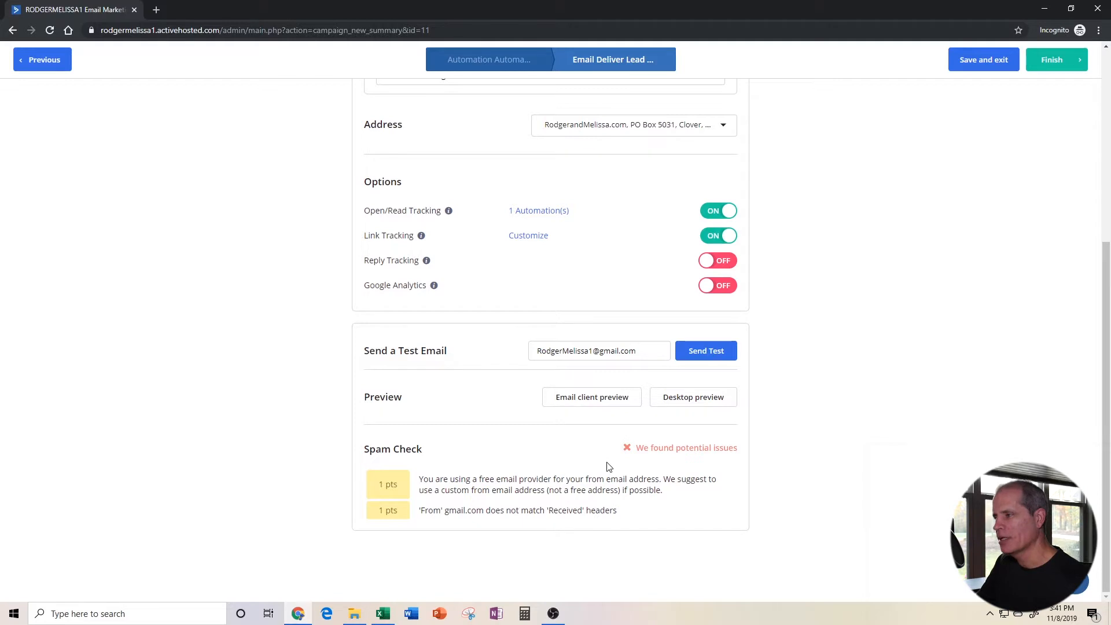
scroll(611, 470, "up", 5)
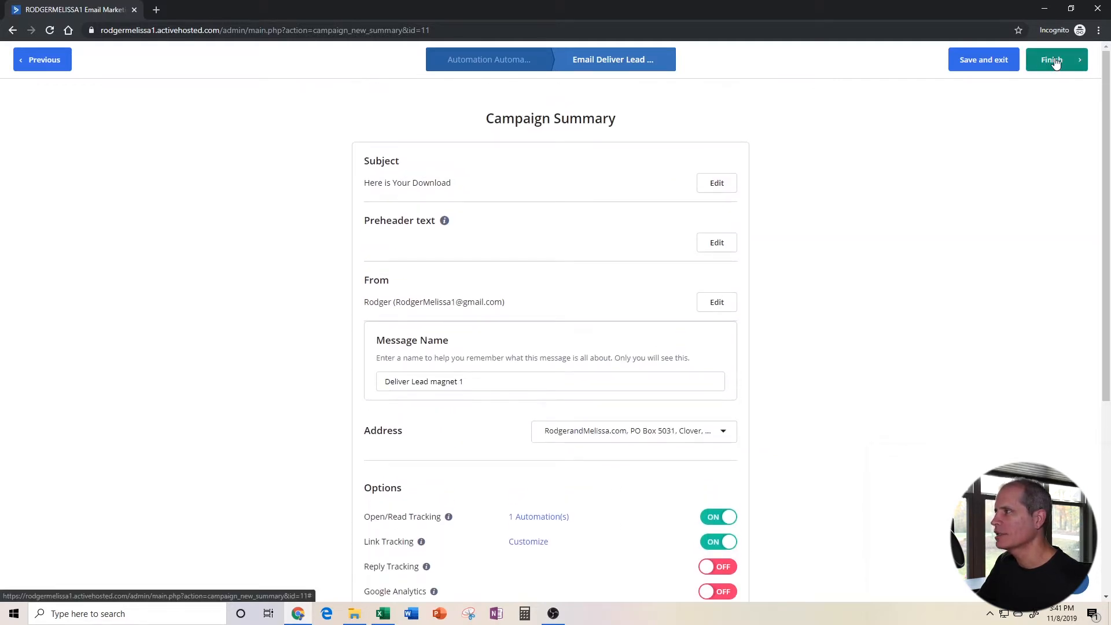
left_click(1055, 60)
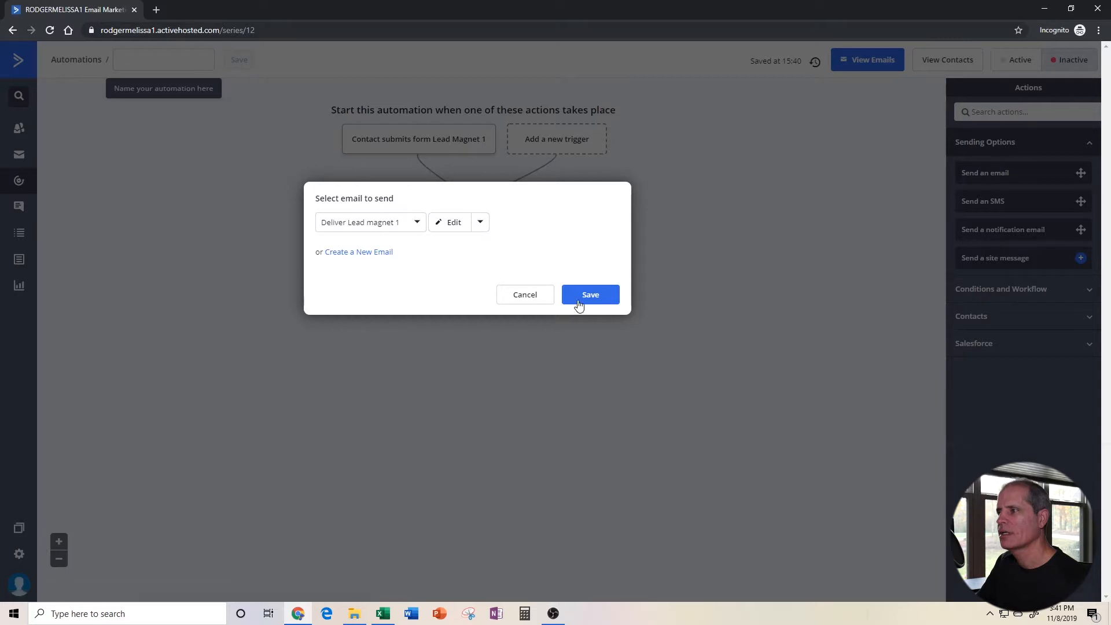
left_click(596, 293)
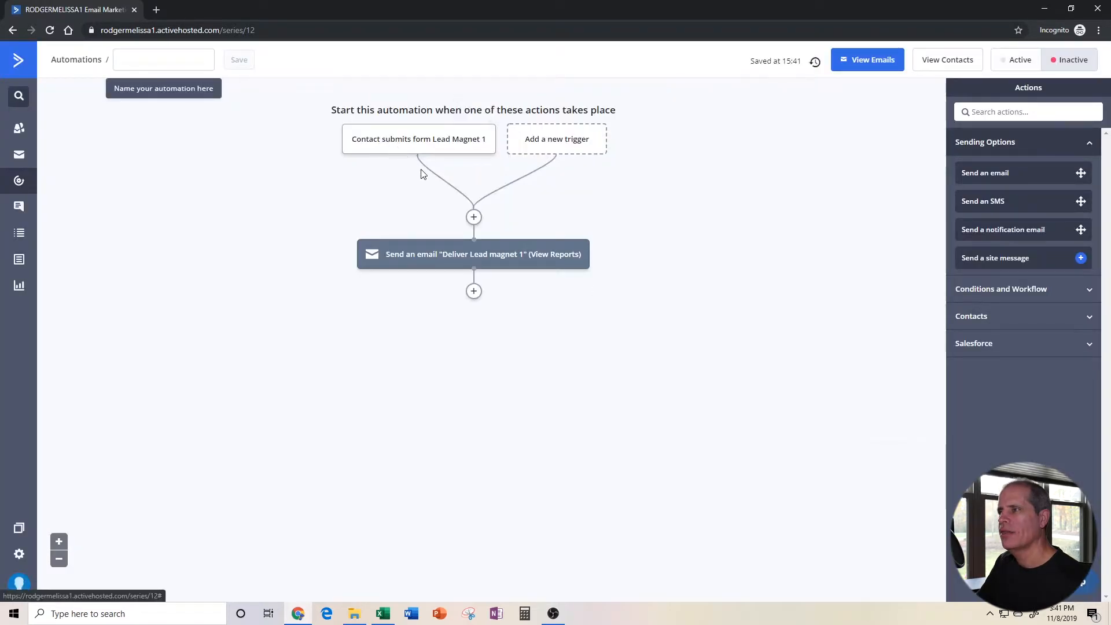
Step: Add an action after the email that tags the contact "Lead Magnet 1 Requested"
left_click(474, 292)
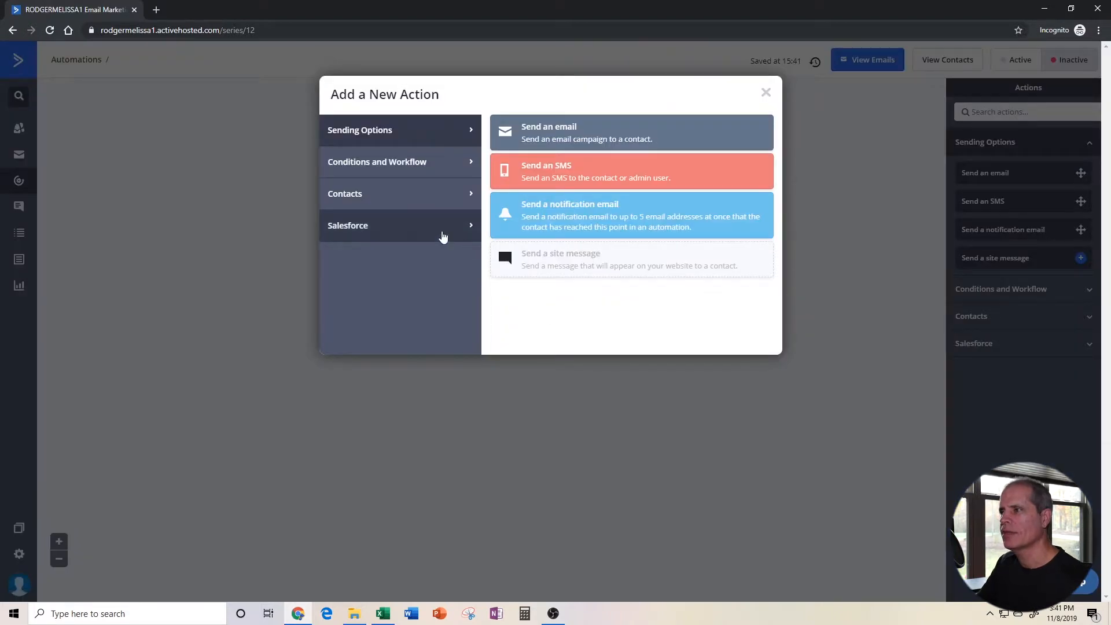
left_click(378, 204)
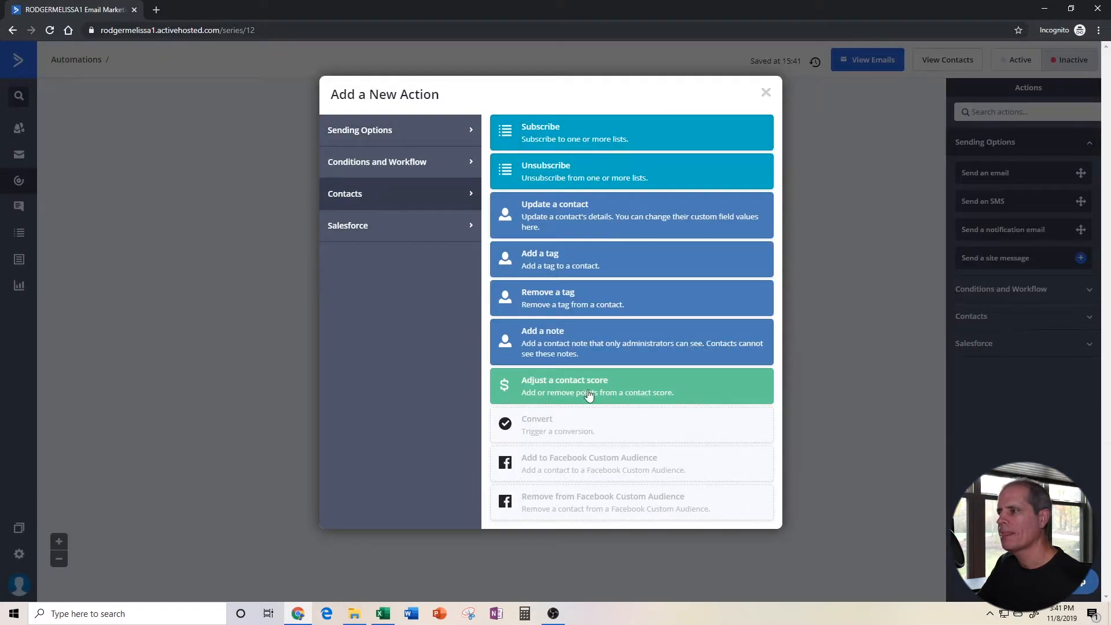
left_click(562, 260)
left_click(432, 281)
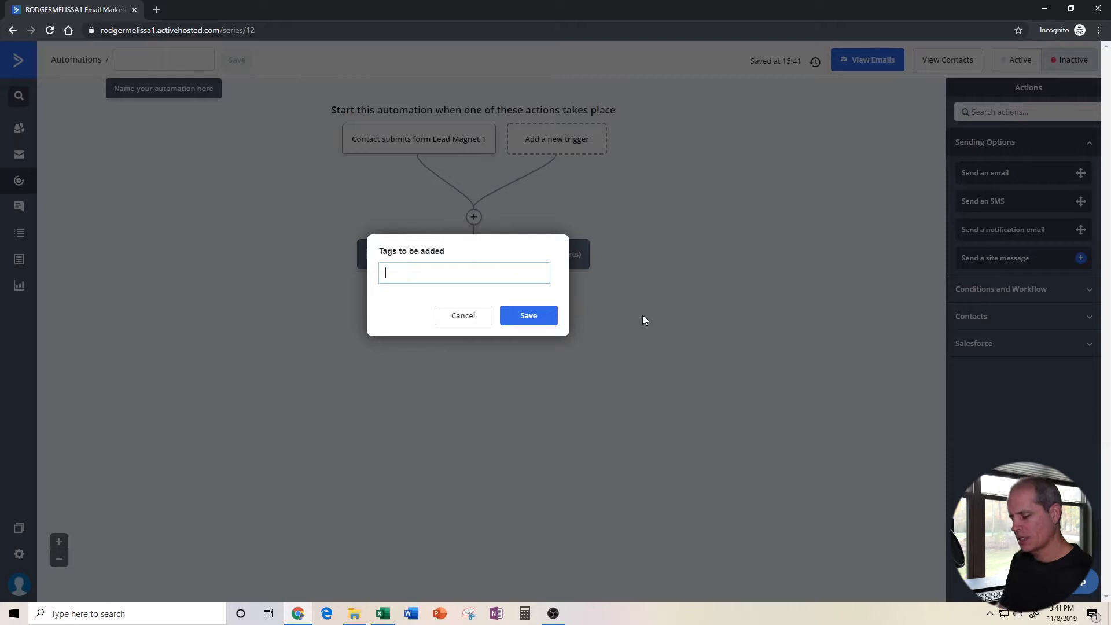
type("Lead Magnet 1 Requested")
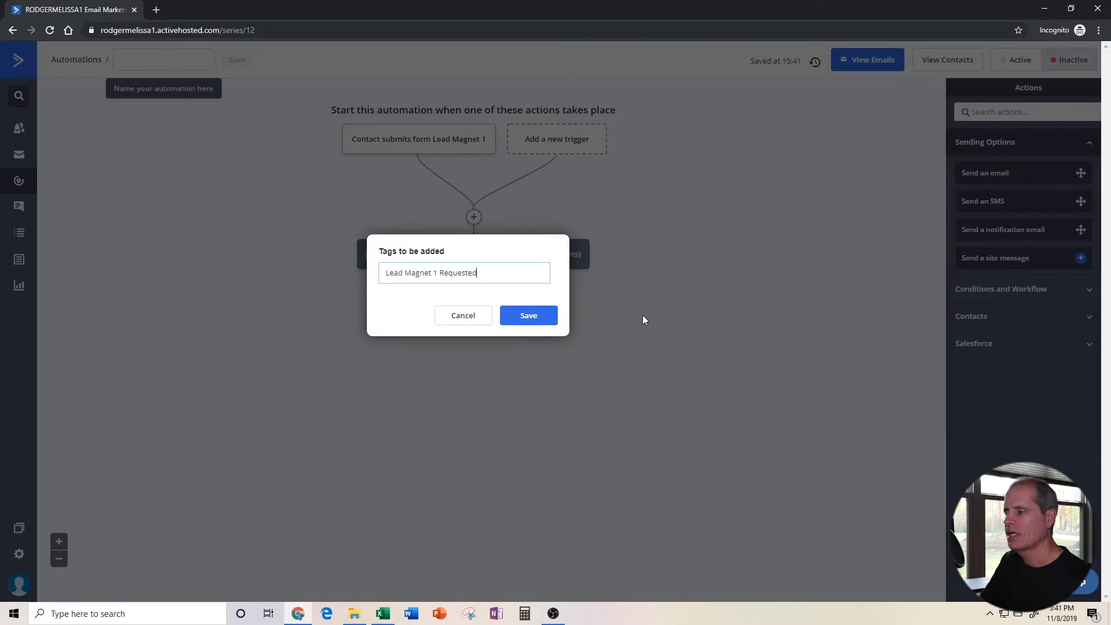
key("Return")
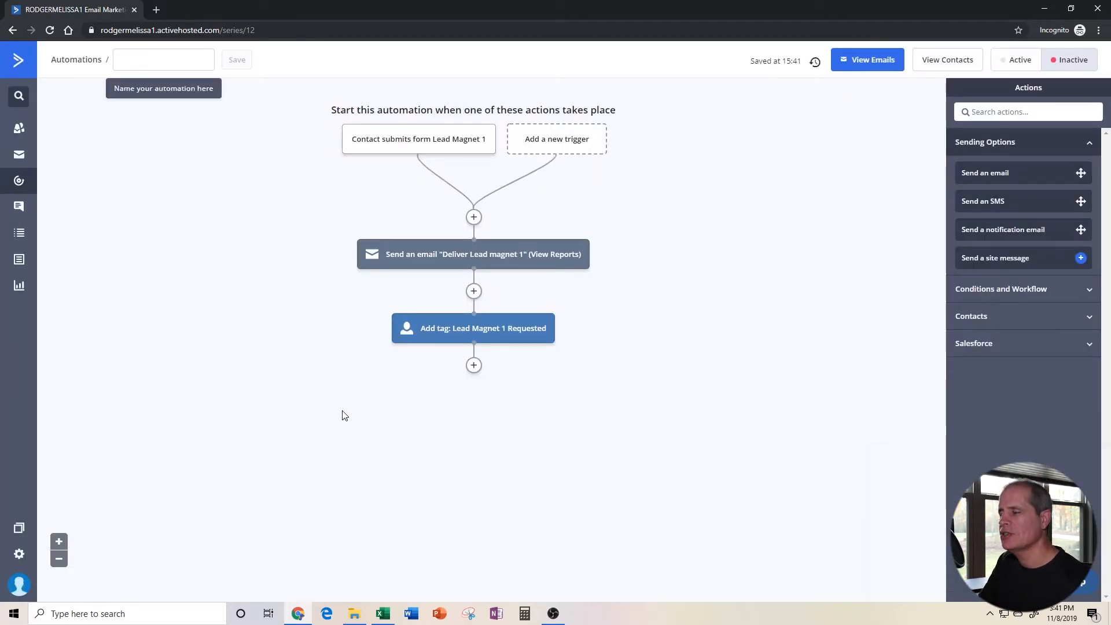
mouse_move(446, 258)
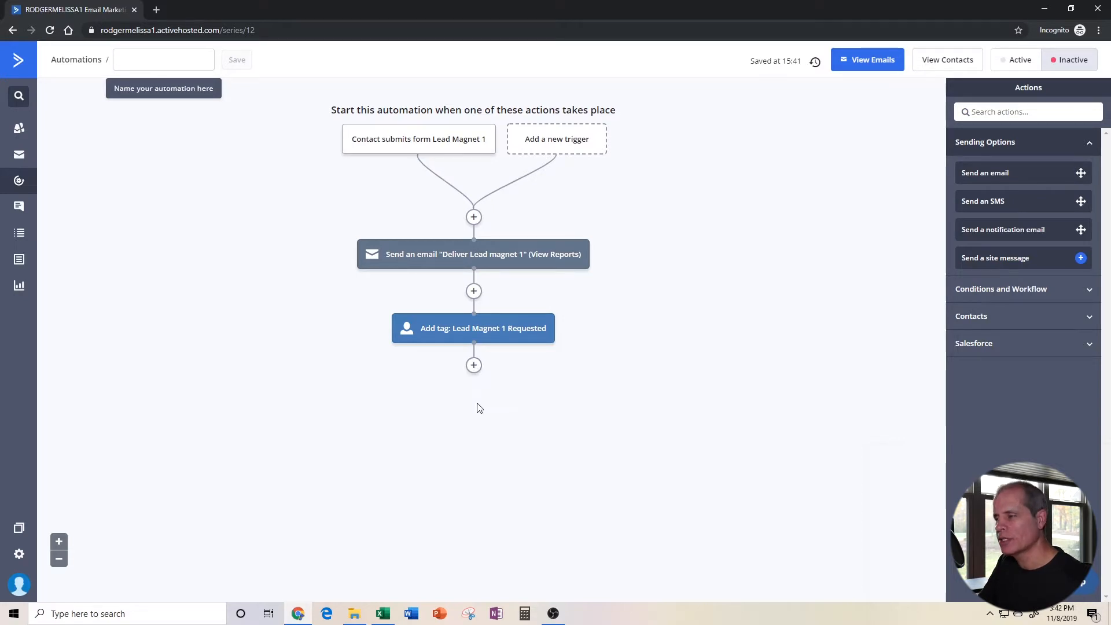
left_click(474, 365)
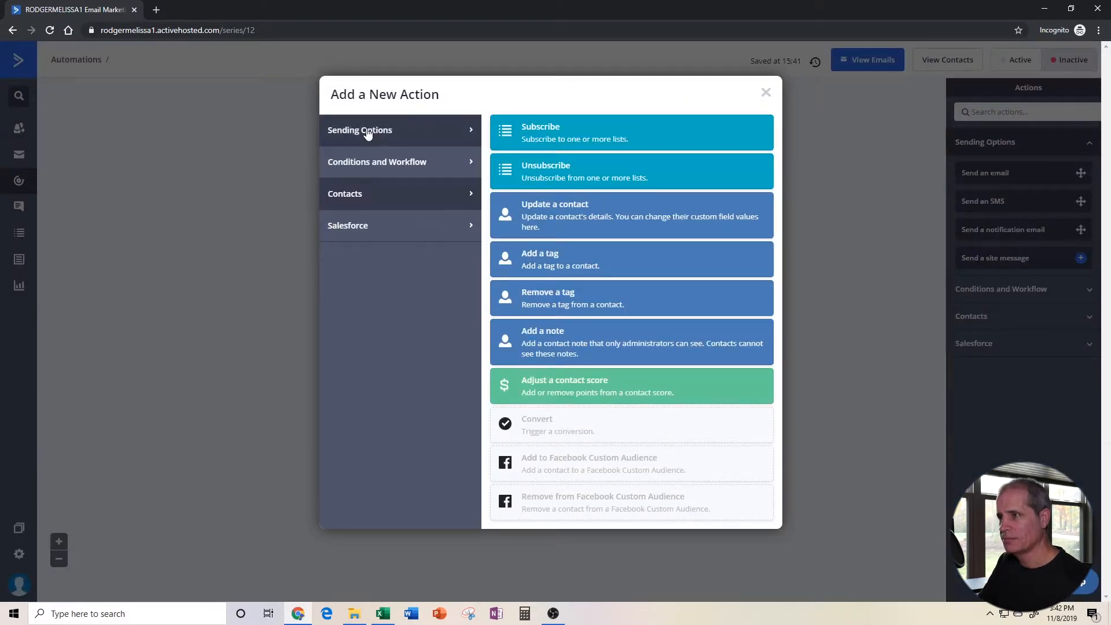
left_click(368, 159)
left_click(585, 178)
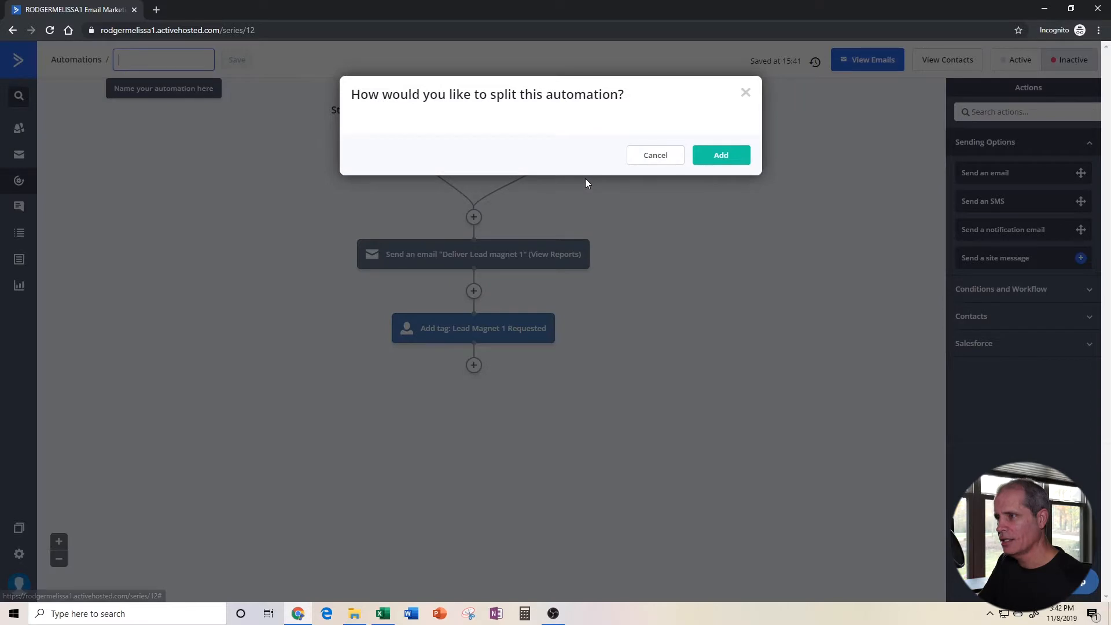
left_click(436, 151)
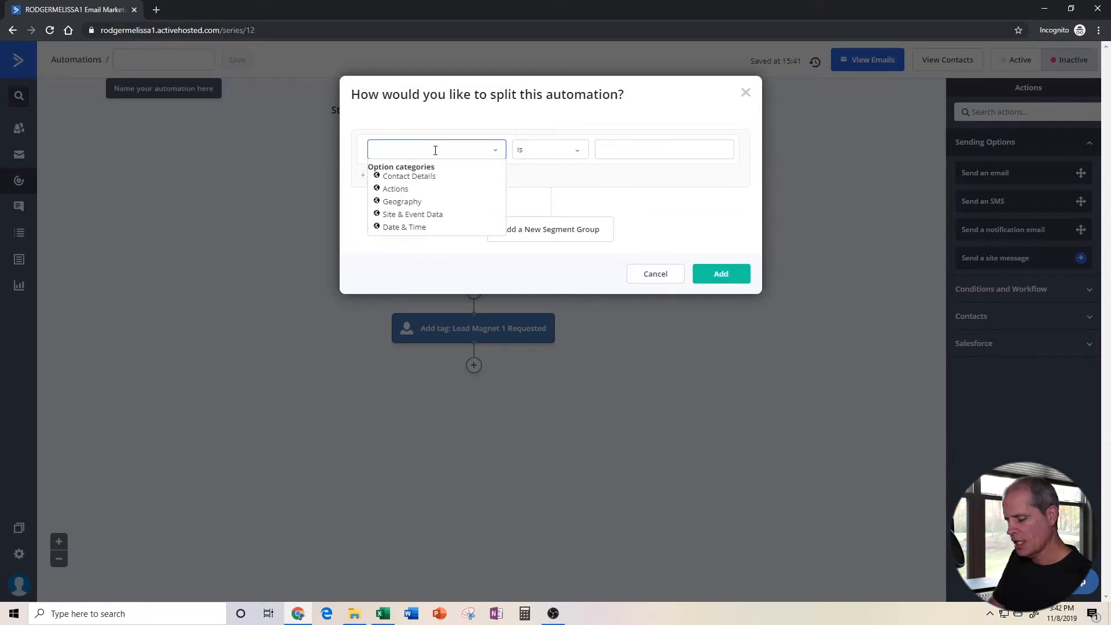
type("click")
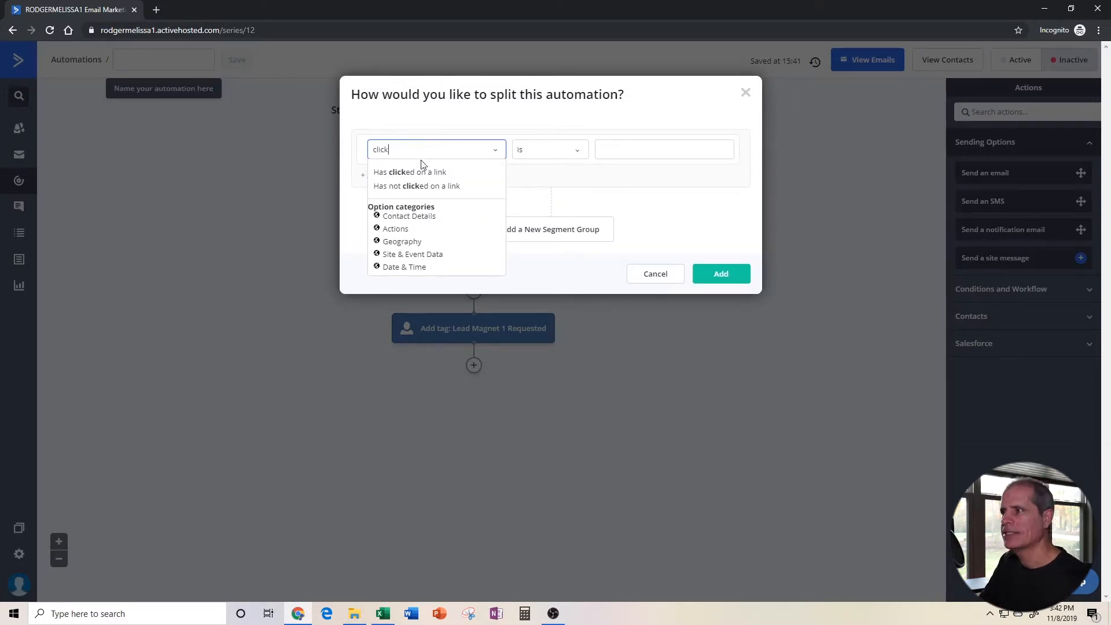
left_click(421, 172)
left_click(546, 150)
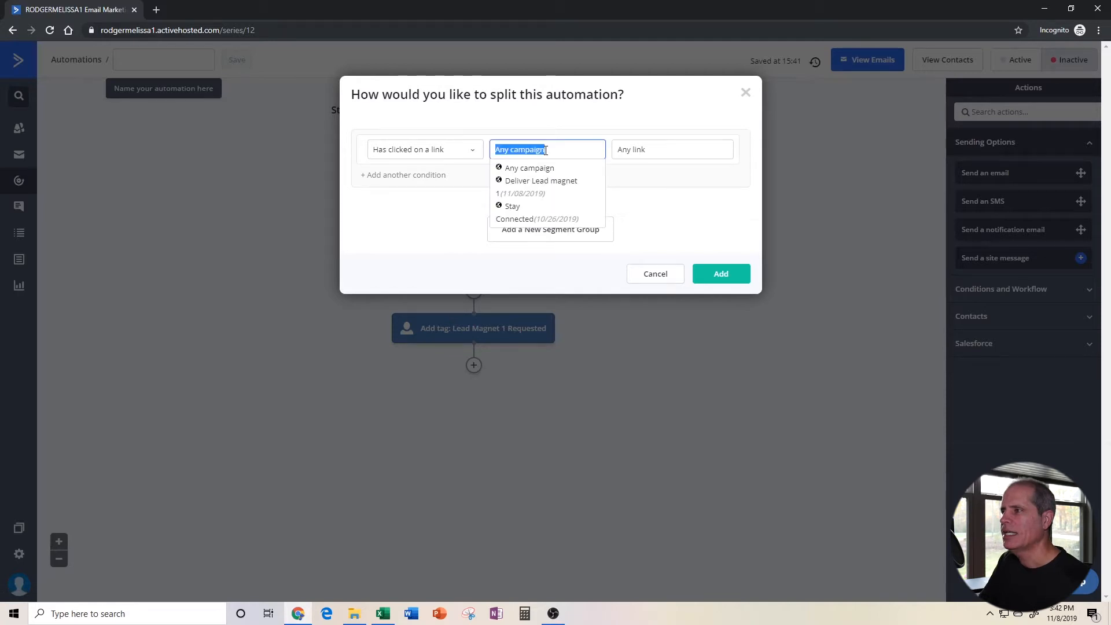
left_click(539, 182)
left_click(639, 152)
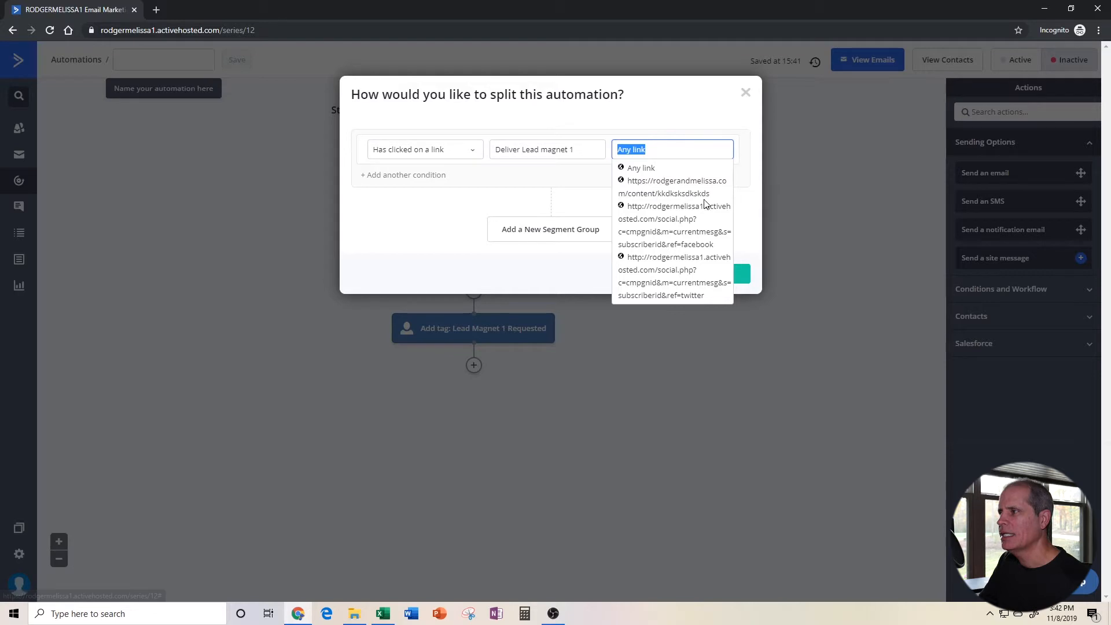
left_click(658, 186)
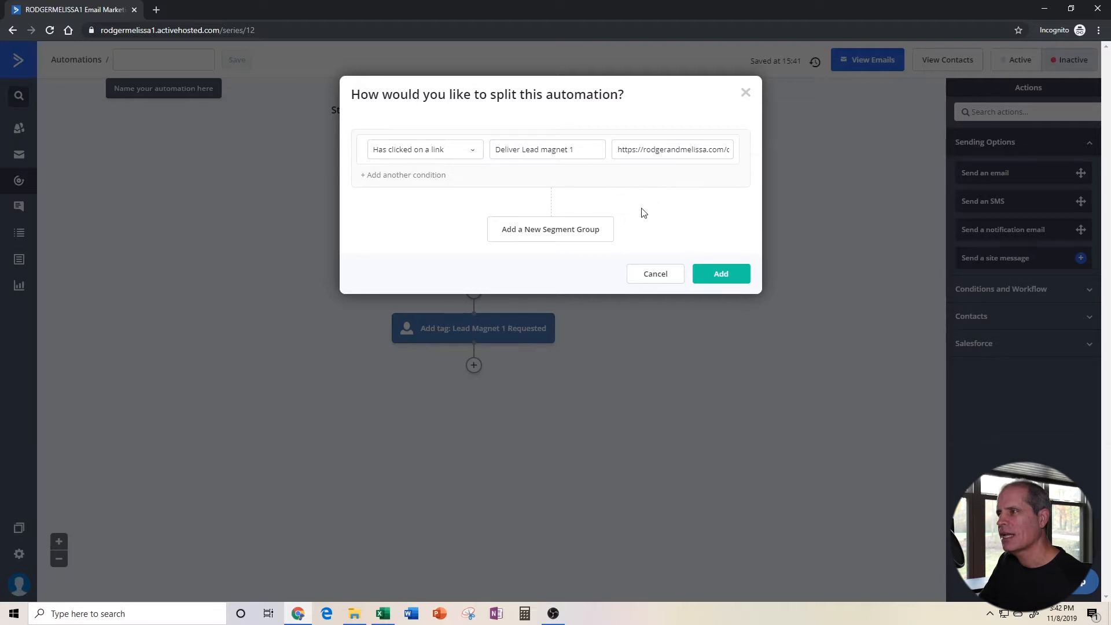
left_click(717, 274)
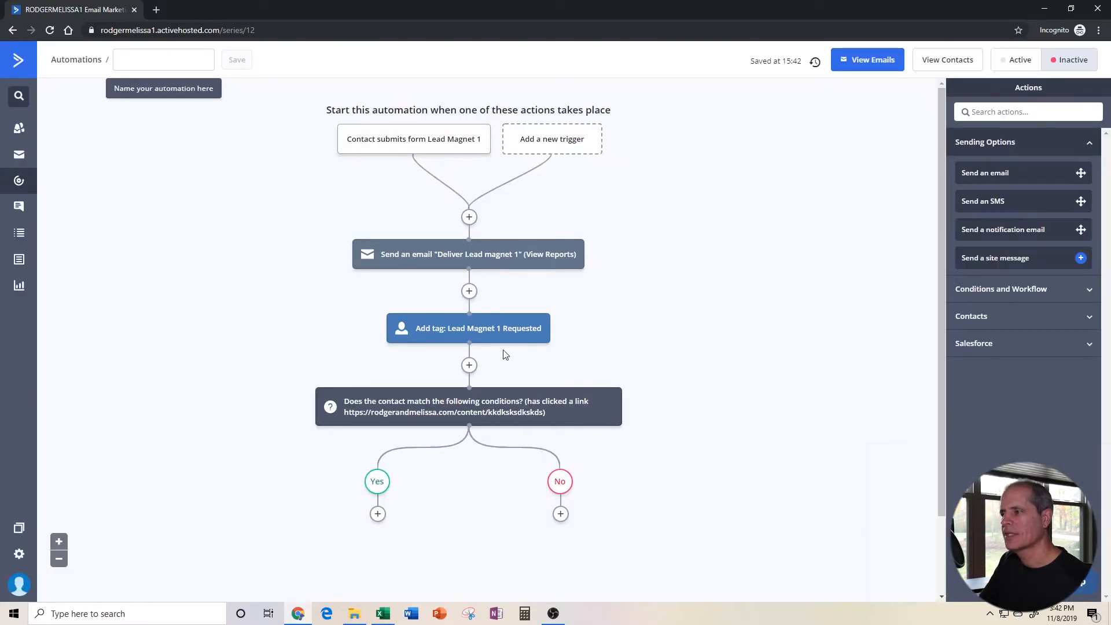
Step: End the automation on the Yes branch and insert a 2-day wait between the tag and the link condition
left_click(378, 514)
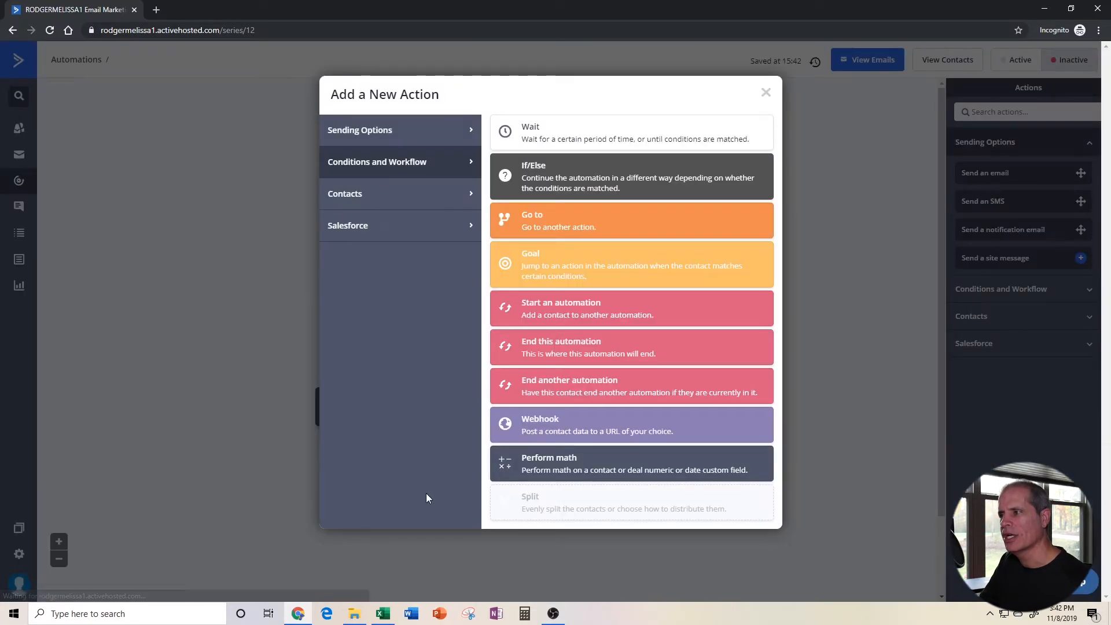
left_click(562, 357)
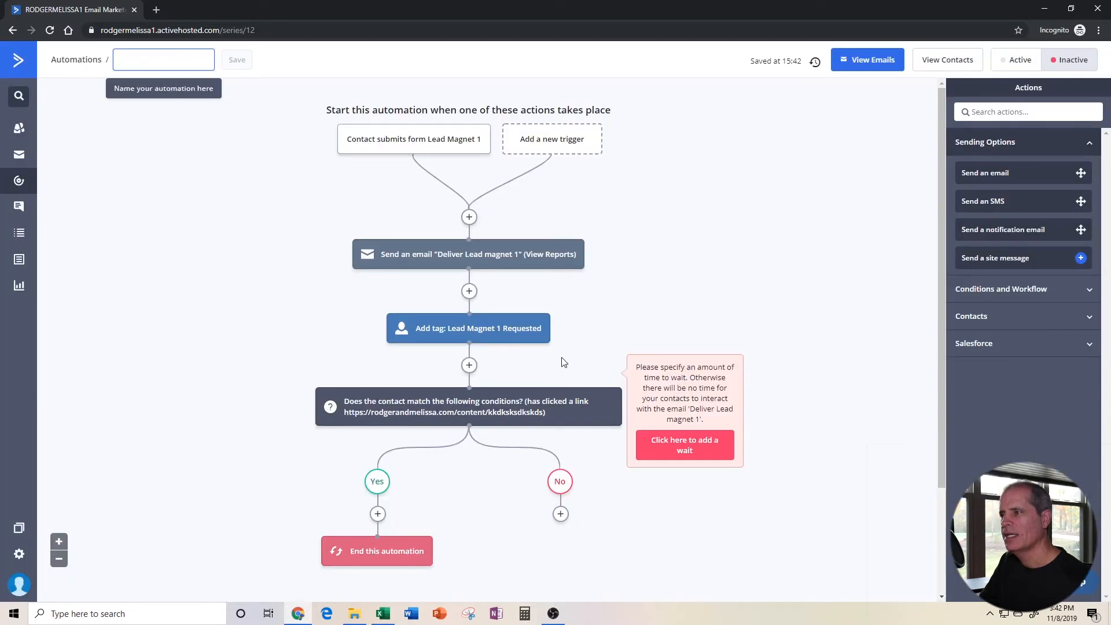
left_click(469, 365)
left_click(530, 132)
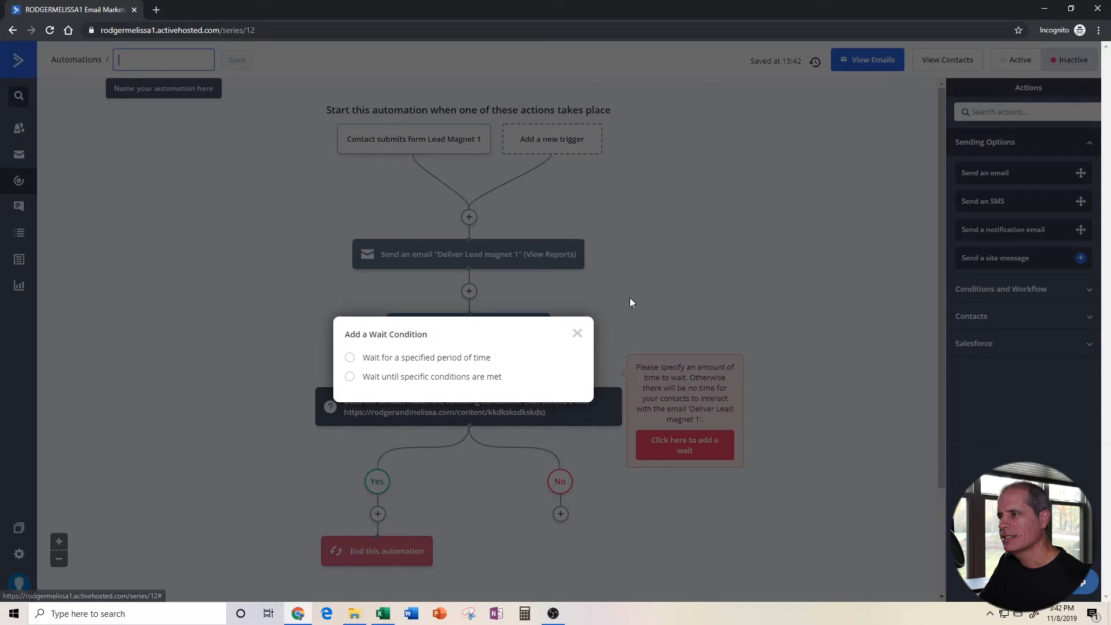
left_click(351, 359)
left_click_drag(436, 371, 418, 371)
type("2")
left_click(554, 409)
Step: Add a send-email action to the No branch and open a copy of Deliver Lead magnet 1 for editing
mouse_move(480, 269)
scroll(611, 309, "down", 1)
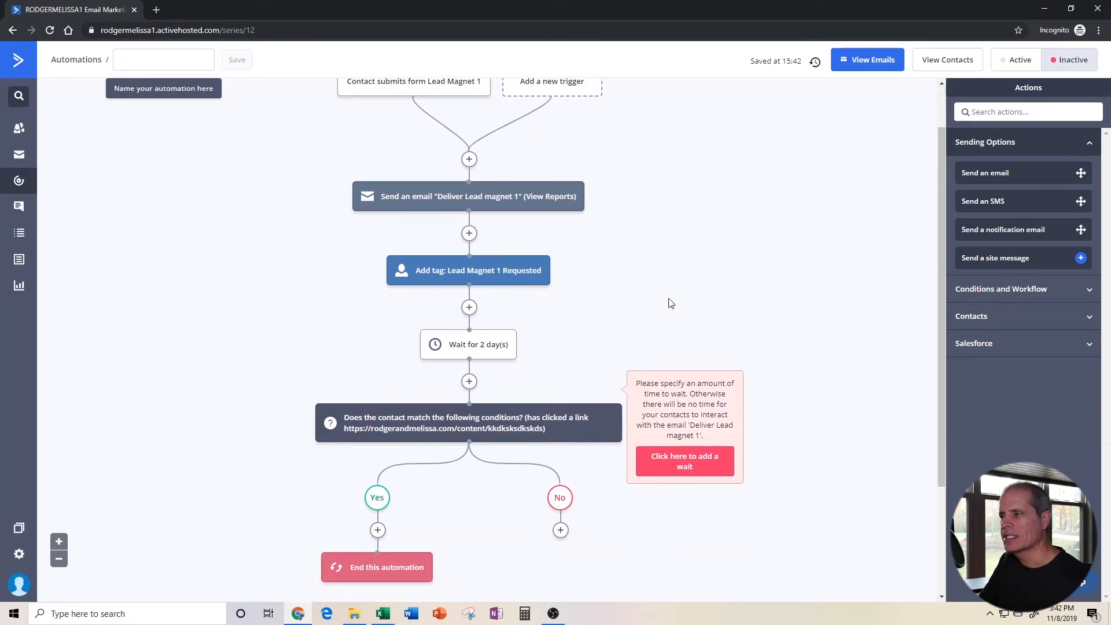
scroll(668, 303, "down", 1)
scroll(567, 287, "down", 1)
scroll(583, 260, "up", 1)
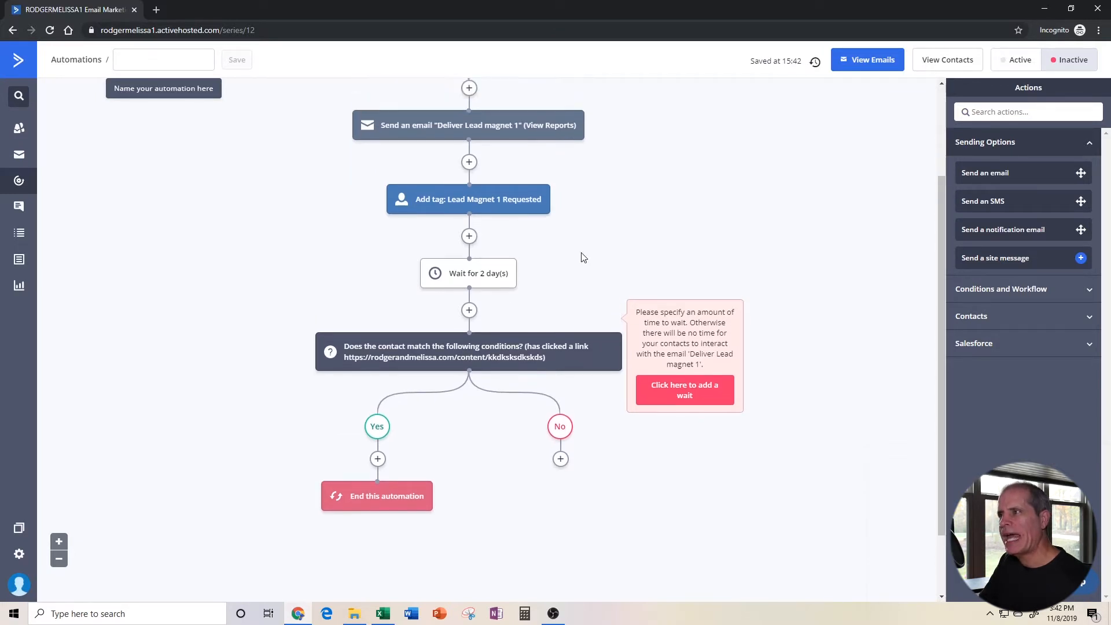
mouse_move(496, 148)
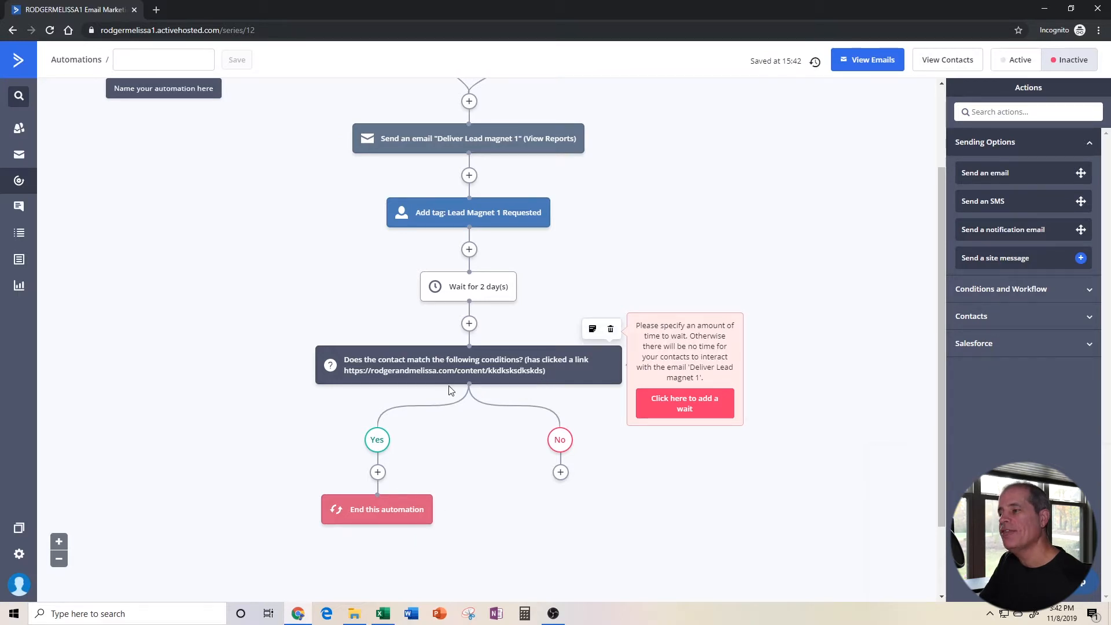
left_click(560, 473)
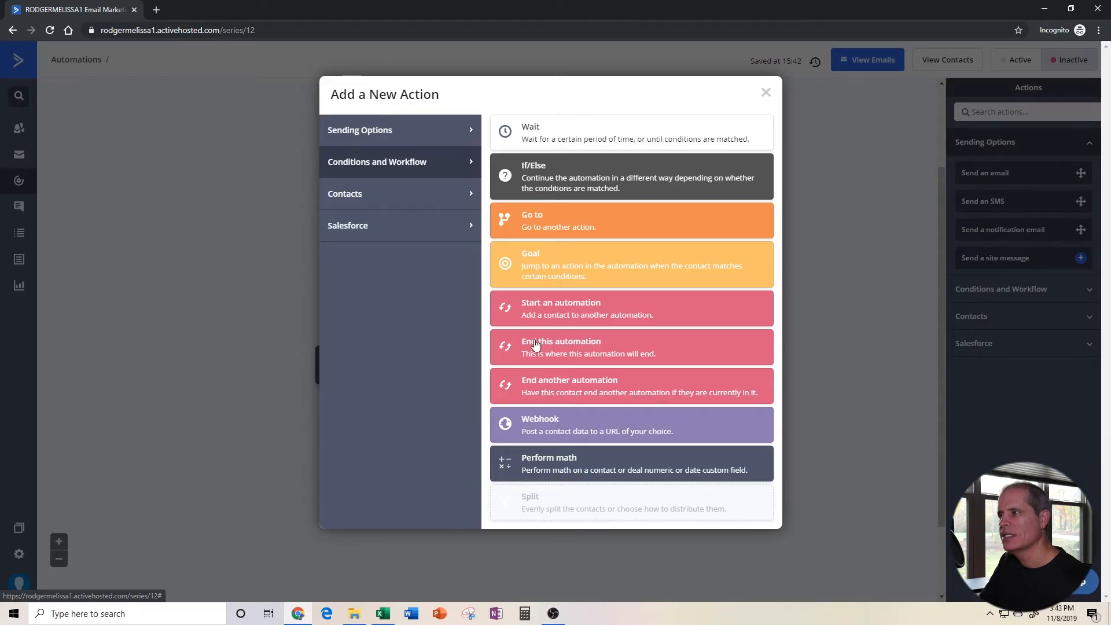
left_click(357, 139)
left_click(544, 136)
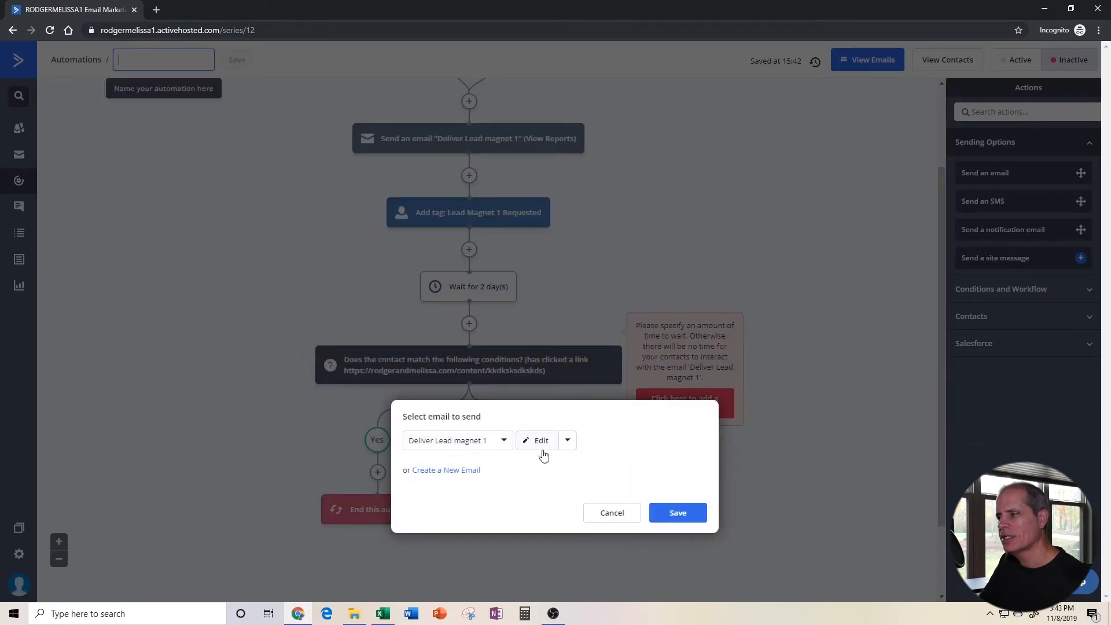
left_click(568, 441)
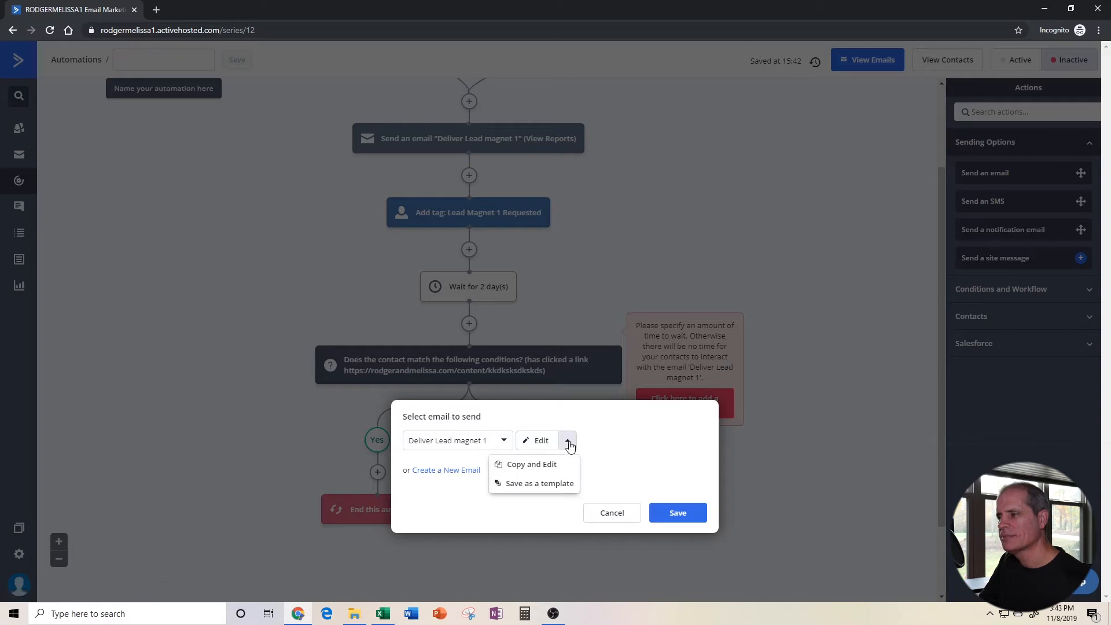
left_click(534, 468)
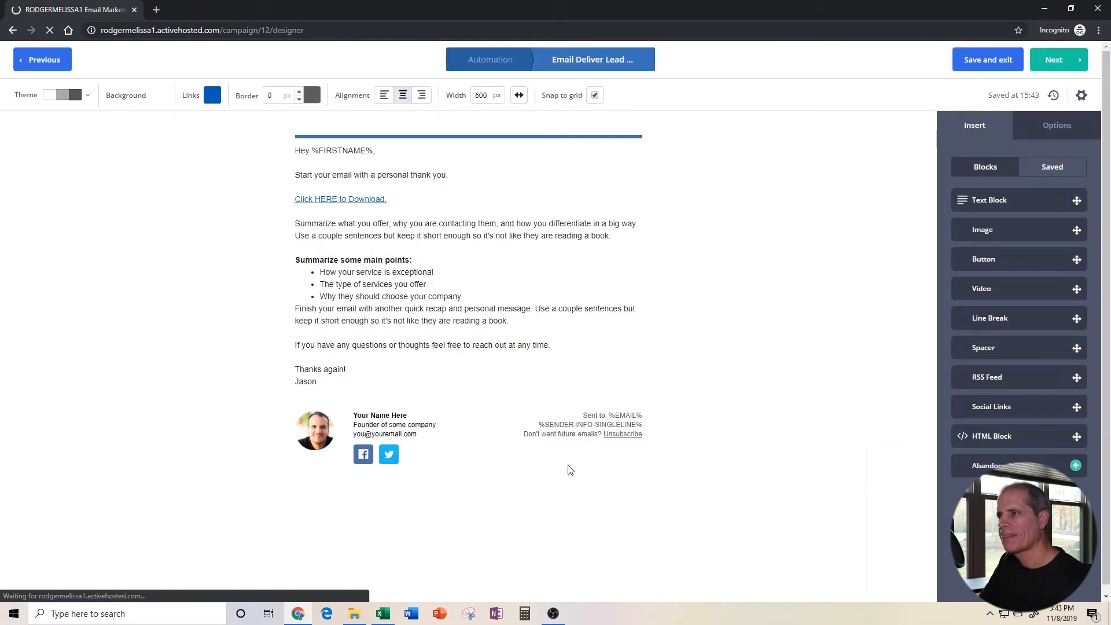
Step: Replace the copied email's thank-you line with "We just wanted to make sure you received your download." and finish the email
left_click_drag(296, 175, 492, 177)
type("We must wanted to make sure you received your download.")
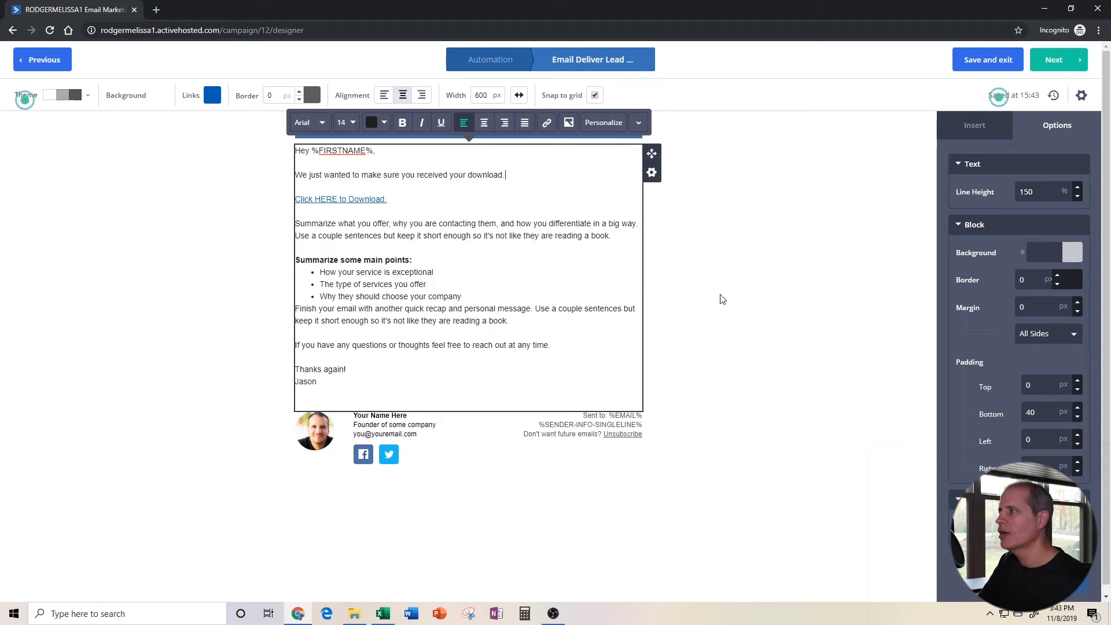
left_click(1064, 64)
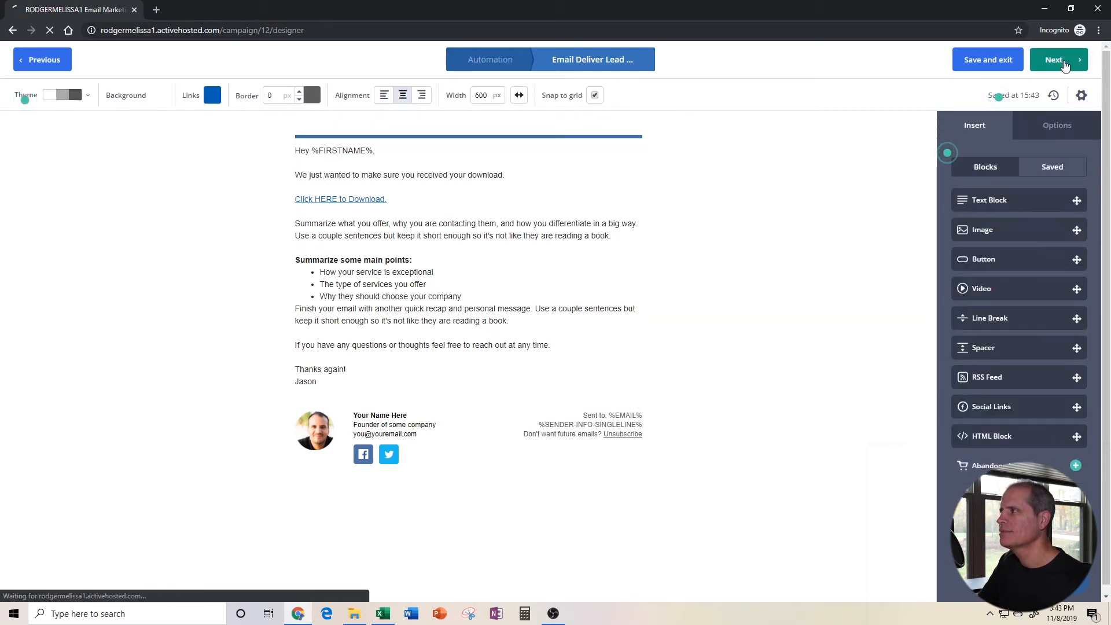
left_click(1061, 61)
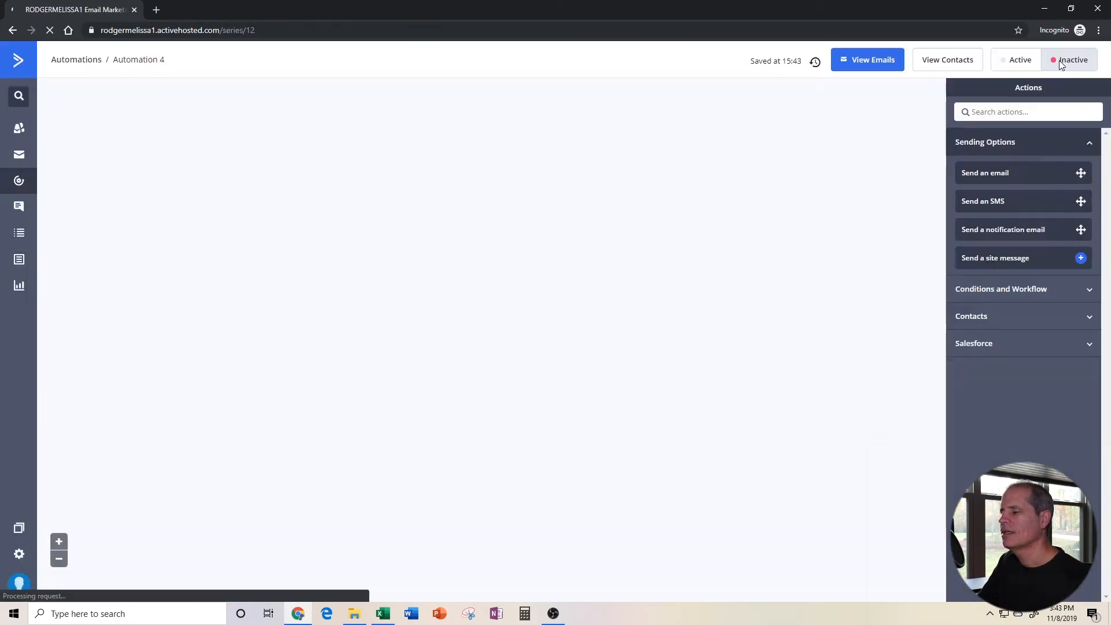
Step: End the automation on the No branch after the Deliver Lead magnet 1 (Copy) email
scroll(770, 358, "down", 4)
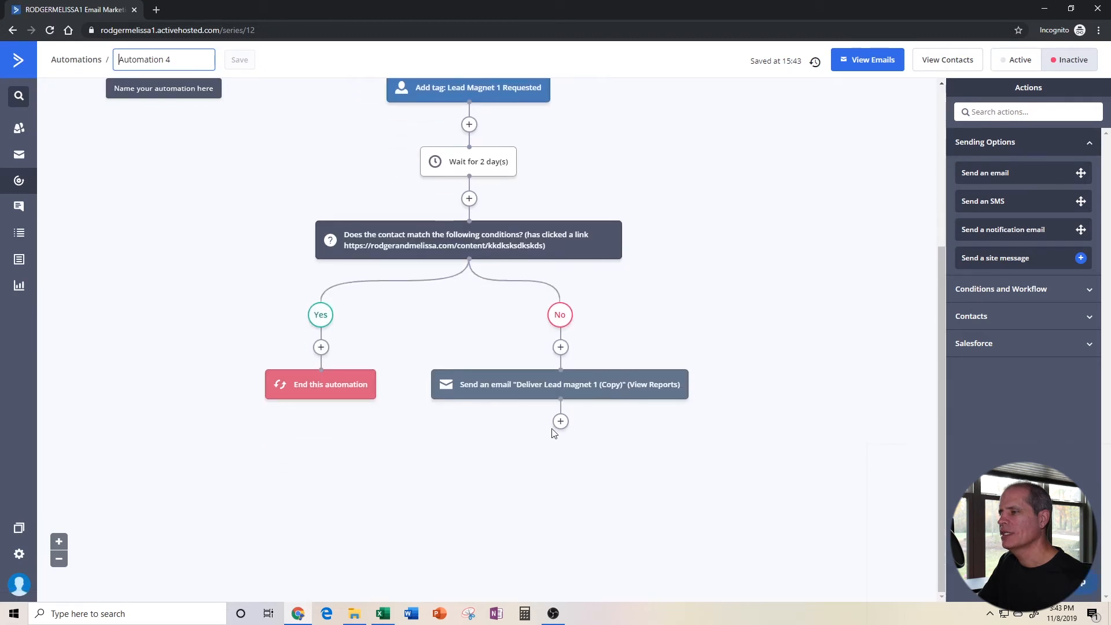
left_click(562, 422)
left_click(377, 197)
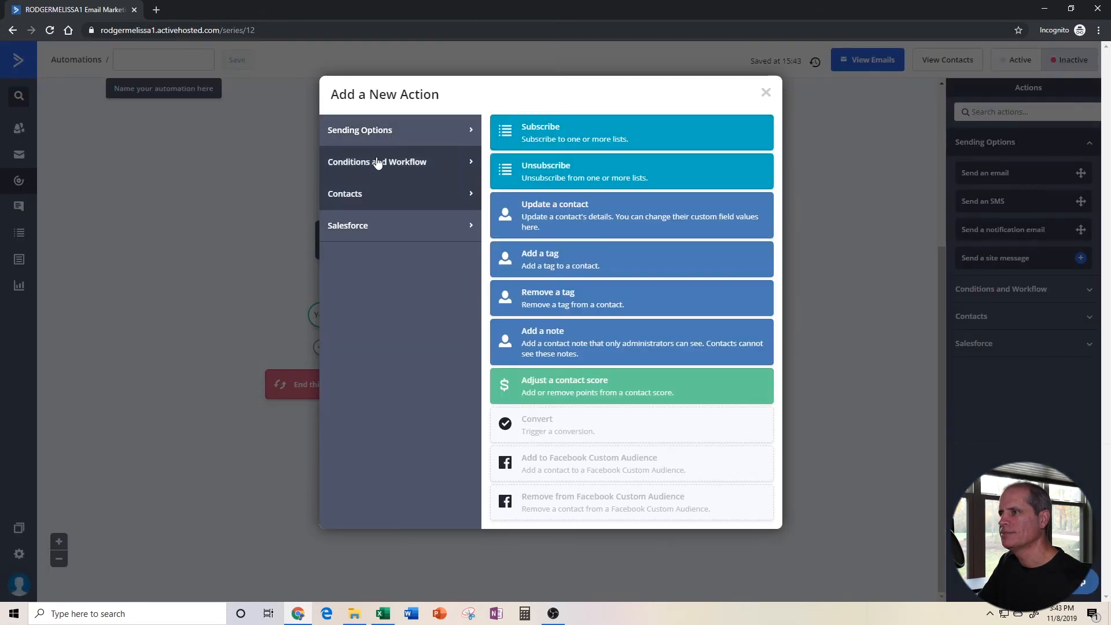
left_click(376, 163)
left_click(560, 350)
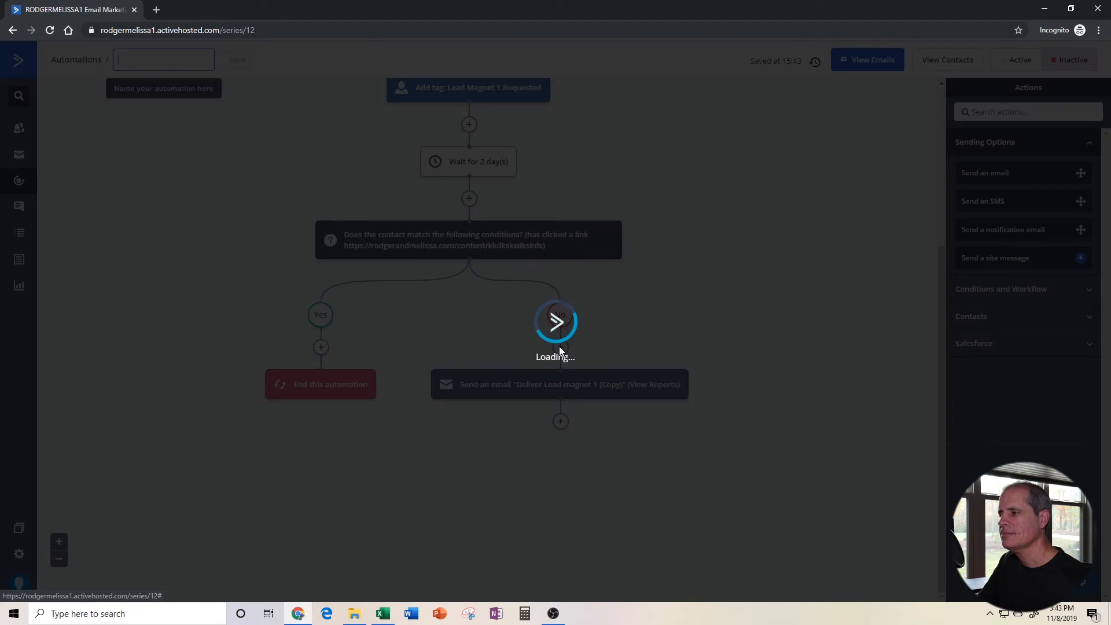
Step: Review the whole automation flow from the form trigger through the email, tag, wait and link condition to both branches
scroll(771, 449, "up", 3)
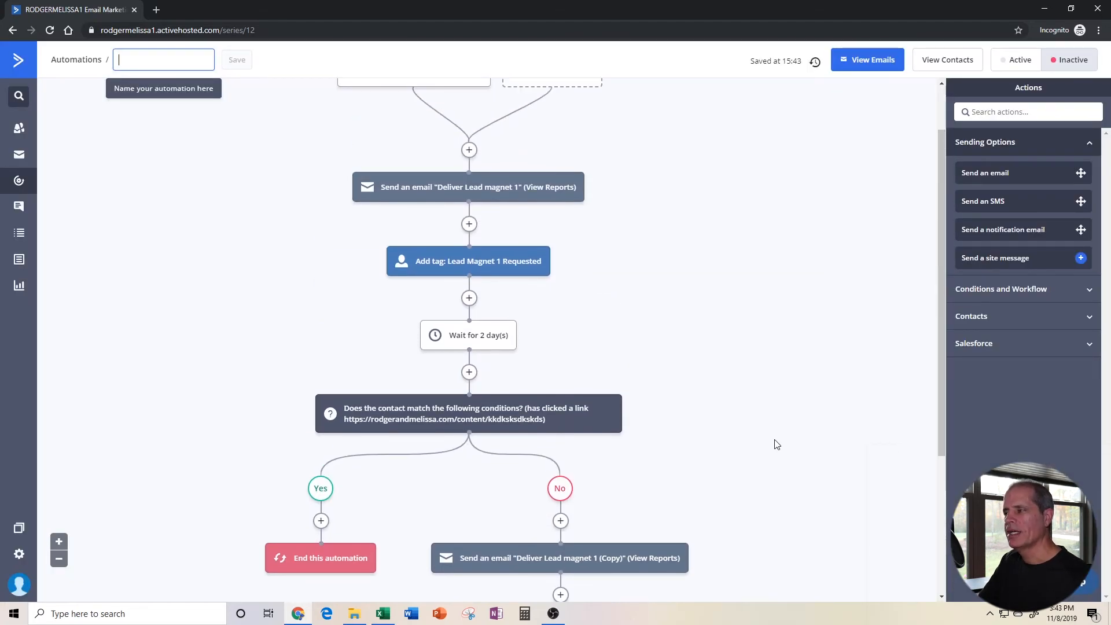
scroll(776, 427, "up", 1)
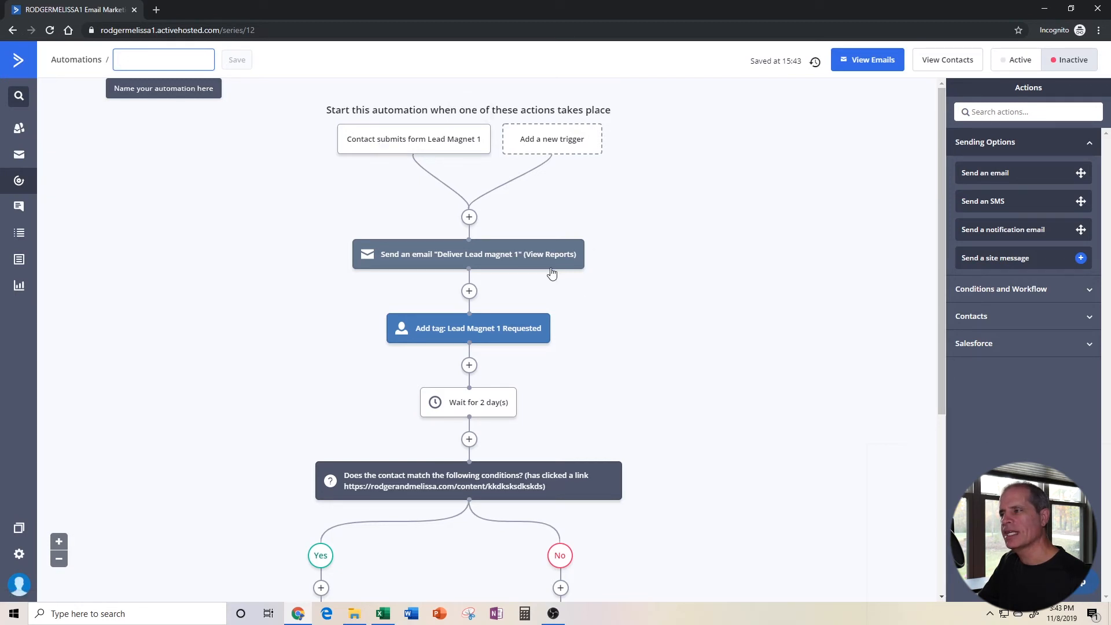
scroll(702, 284, "down", 2)
mouse_move(519, 228)
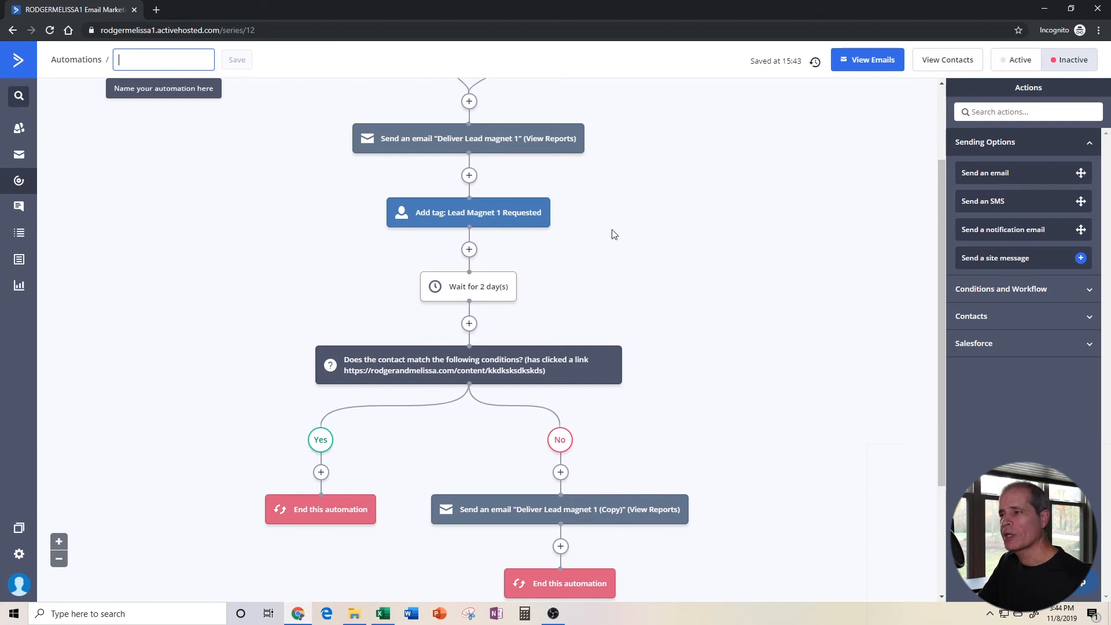
scroll(654, 283, "down", 1)
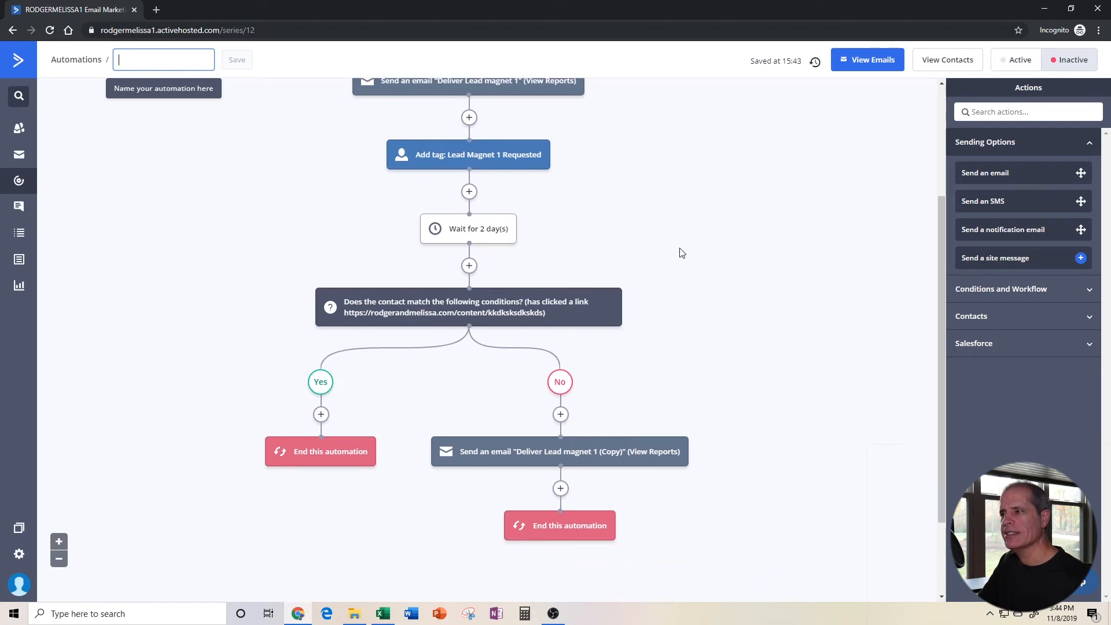
scroll(681, 253, "down", 1)
mouse_move(473, 252)
mouse_move(313, 399)
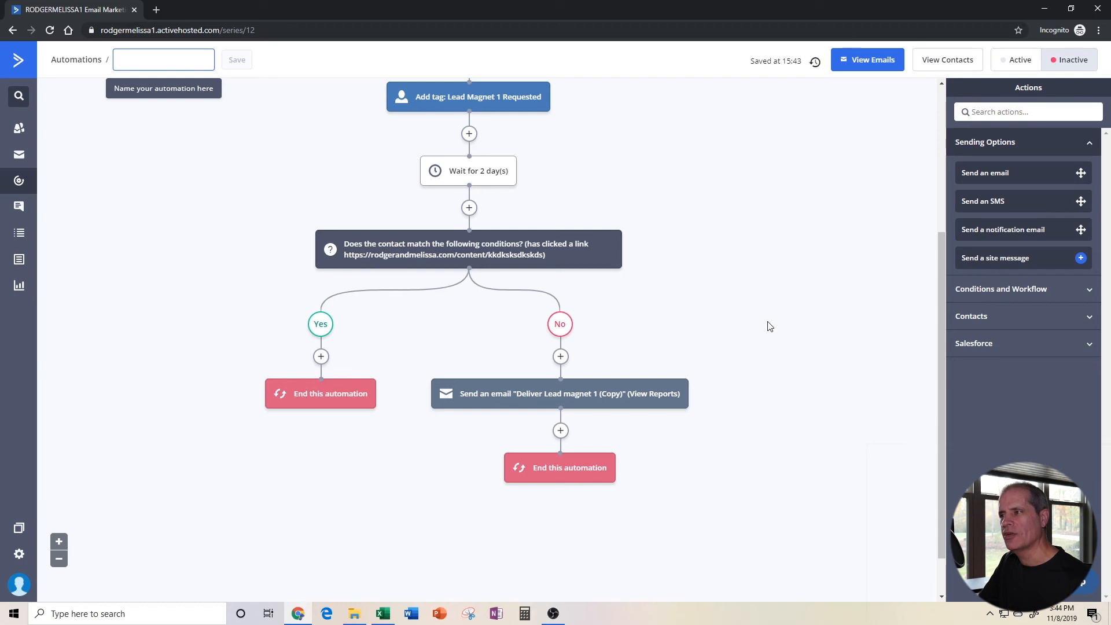
scroll(770, 327, "down", 1)
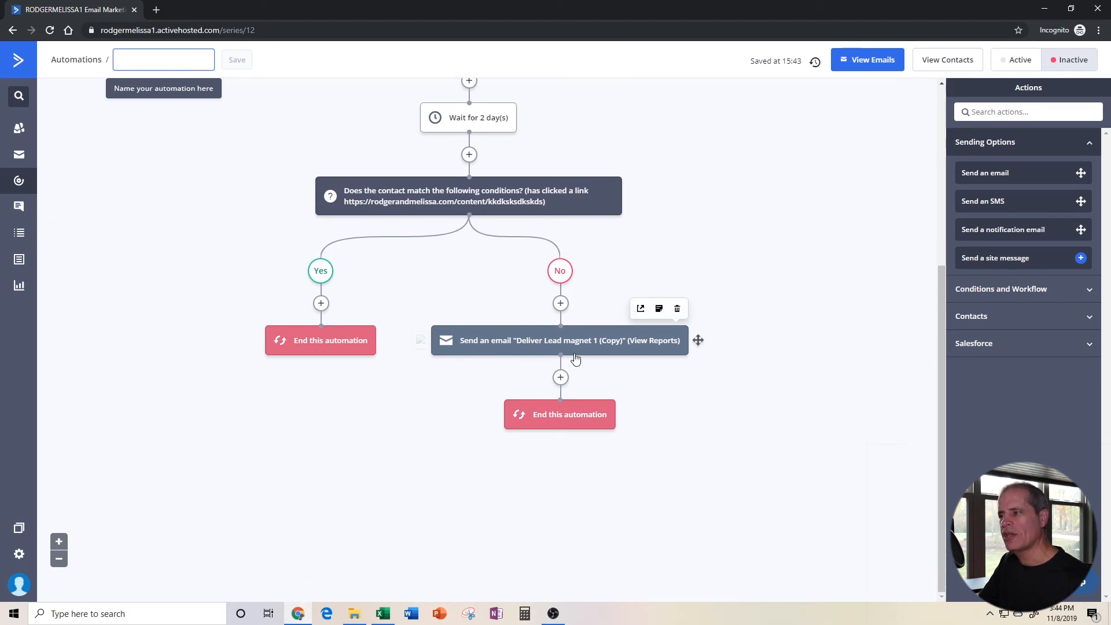